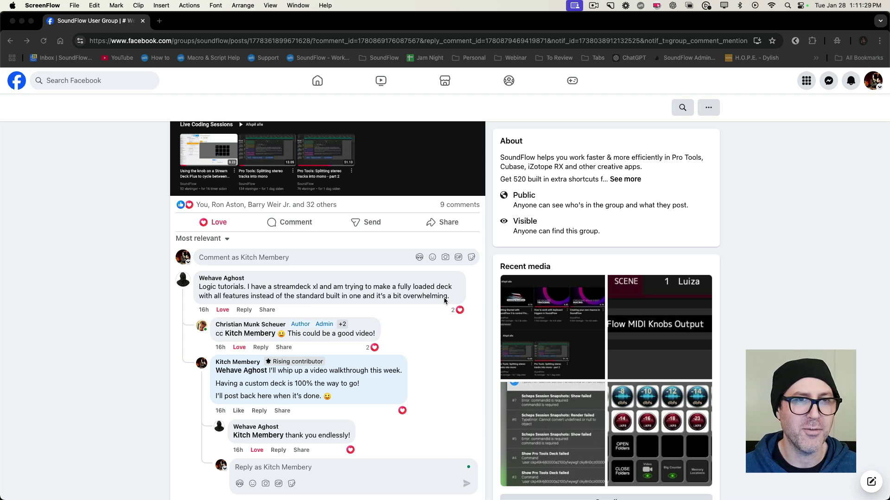
Step: Switch to SoundFlow and open the 5x3 decks folder in the official Logic Pro package
{"action": "key", "text": "super+Tab"}
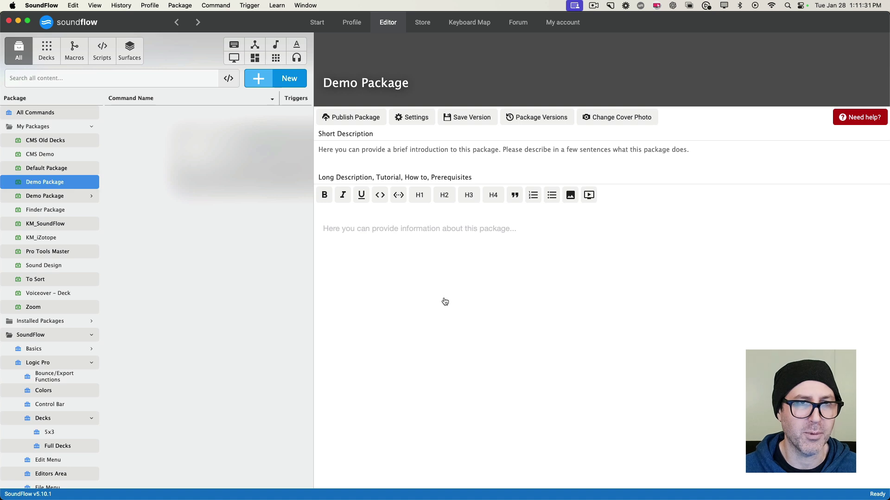
{"action": "scroll", "coordinate": [59, 265], "scroll_direction": "down", "scroll_amount": 2}
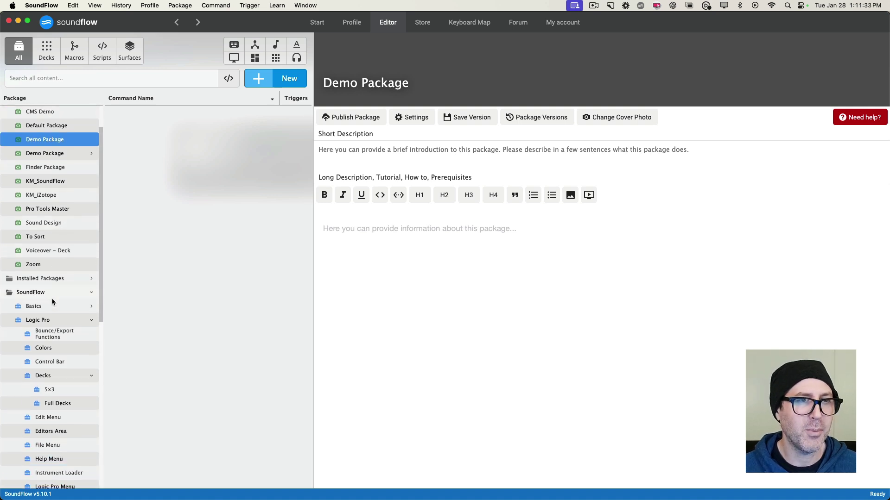
{"action": "left_click", "coordinate": [52, 319]}
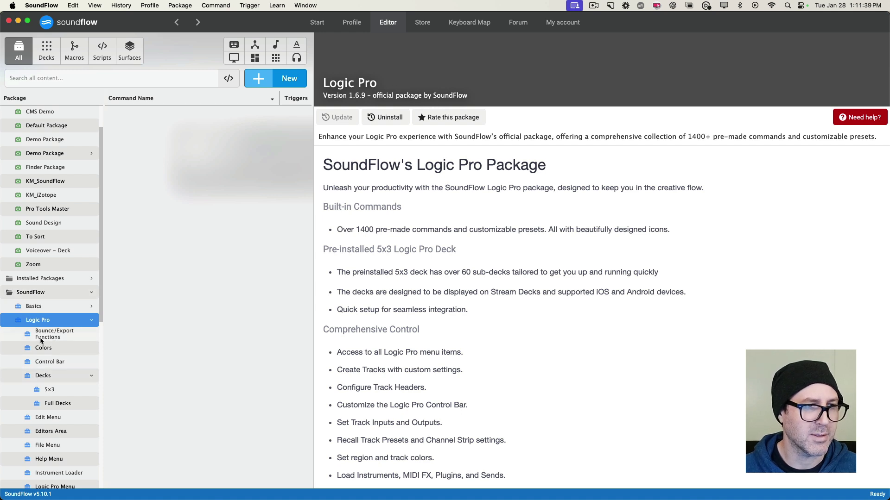
{"action": "left_click", "coordinate": [43, 376]}
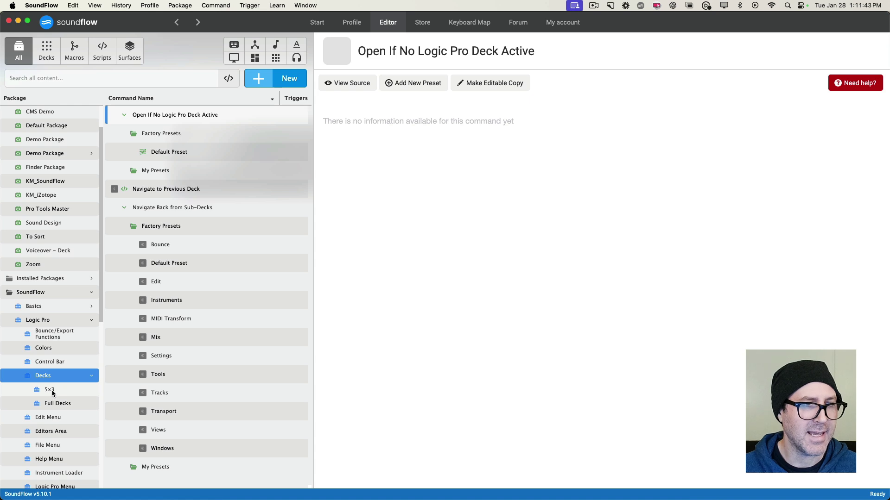
{"action": "left_click", "coordinate": [49, 391]}
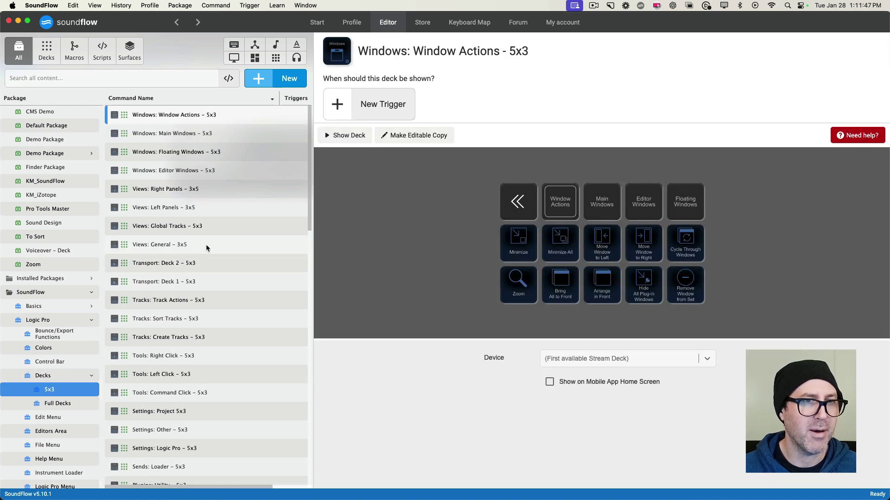
Step: Examine the preinstalled 5x3 Logic Pro decks one by one, from Windows: Window Actions through Settings: Project
{"action": "left_click", "coordinate": [193, 118]}
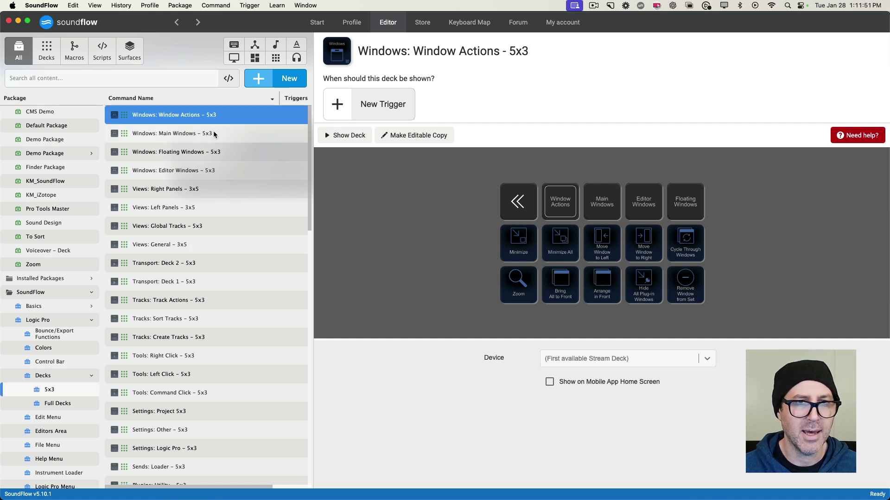
{"action": "key", "text": "Down"}
{"action": "key", "text": "Down"}
{"action": "key", "text": "Down"}
{"action": "key", "text": "Down"}
{"action": "key", "text": "Down"}
{"action": "key", "text": "Down"}
{"action": "key", "text": "Down"}
{"action": "key", "text": "Down"}
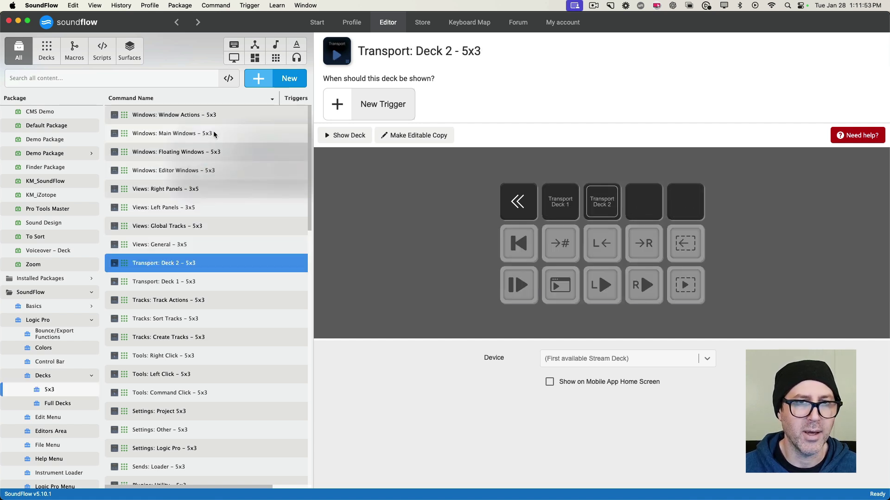
{"action": "key", "text": "Down"}
{"action": "key", "text": "Down"}
{"action": "key", "text": "Down"}
{"action": "key", "text": "Down"}
{"action": "key", "text": "Down"}
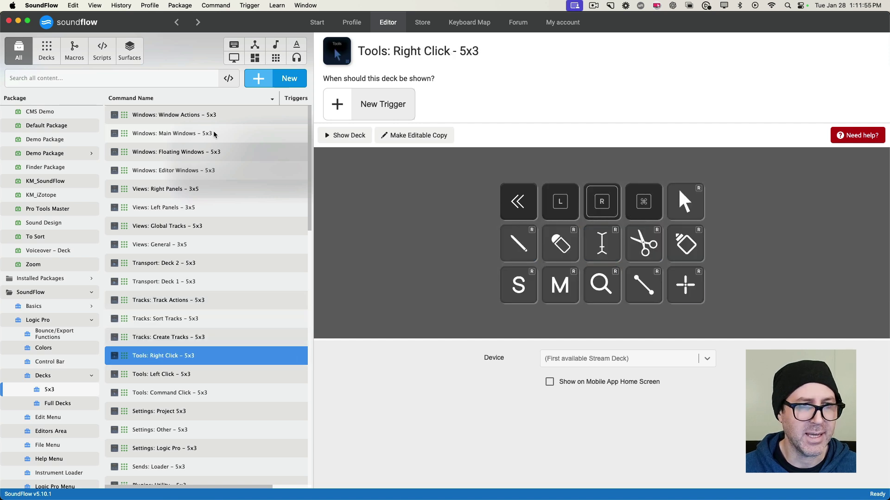
{"action": "key", "text": "Down"}
{"action": "key", "text": "Down"}
{"action": "key", "text": "Down"}
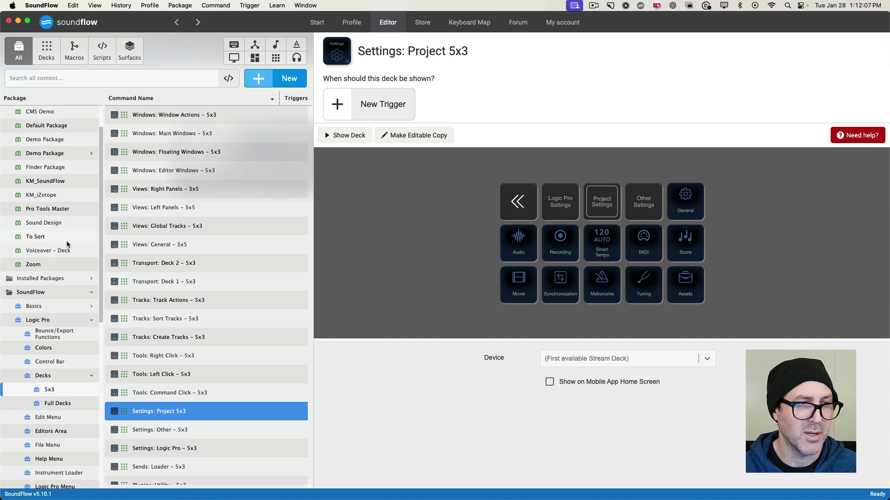
Step: Create a deck named "My Logic Pro XL Deck" in the first Demo Package and set its size to Stream Deck XL (8x4)
{"action": "scroll", "coordinate": [65, 245], "scroll_direction": "up", "scroll_amount": 2}
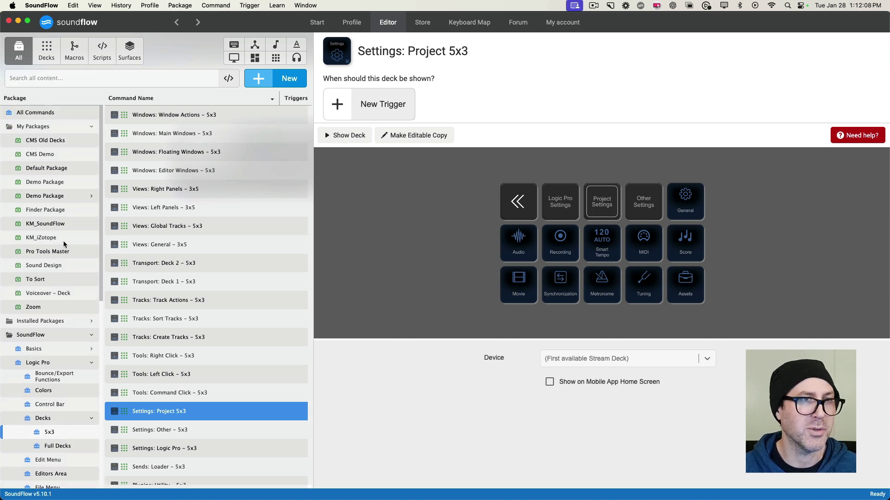
{"action": "left_click", "coordinate": [50, 183]}
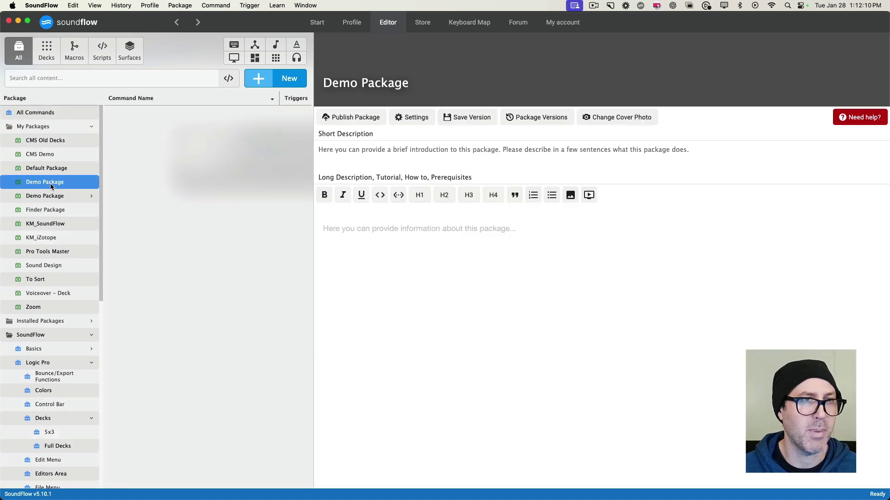
{"action": "left_click", "coordinate": [259, 84]}
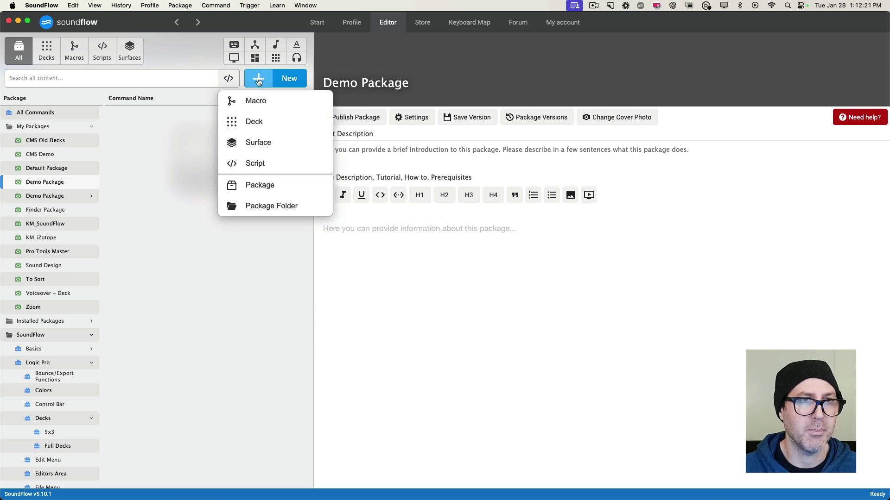
{"action": "left_click", "coordinate": [256, 123]}
{"action": "type", "text": "M"}
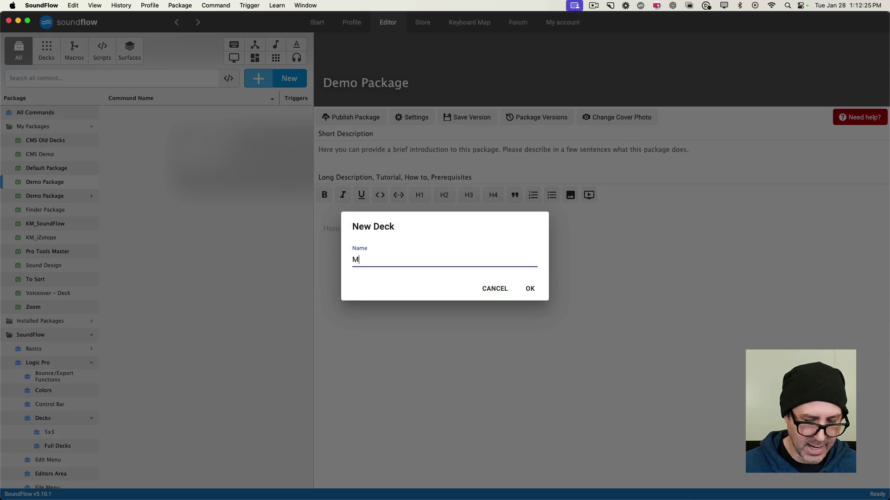
{"action": "type", "text": "y Logic Pr"}
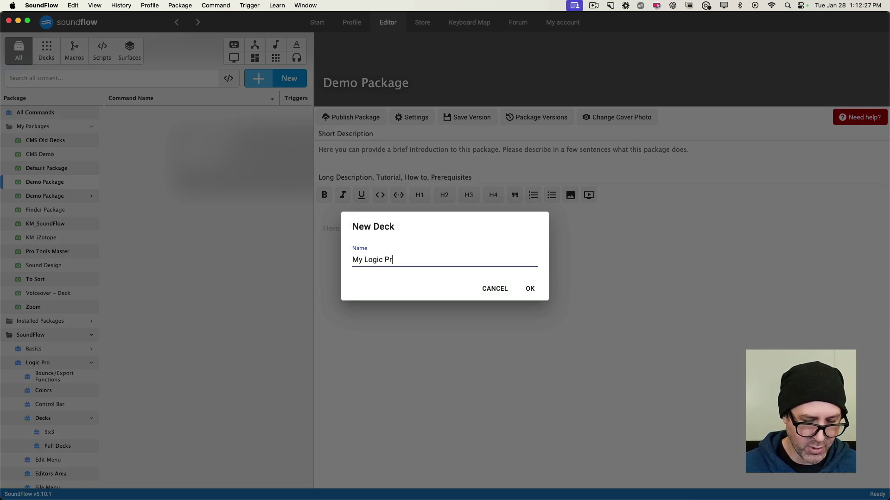
{"action": "type", "text": "o XL Dec"}
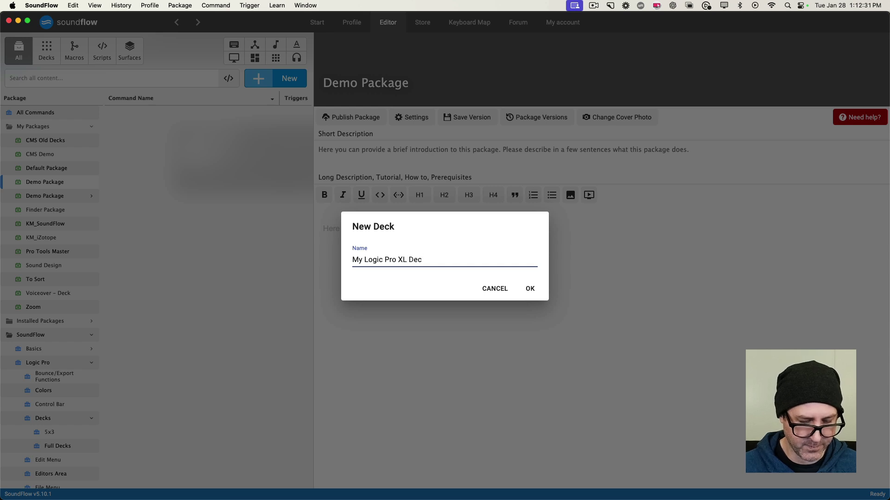
{"action": "type", "text": "k"}
{"action": "key", "text": "Return"}
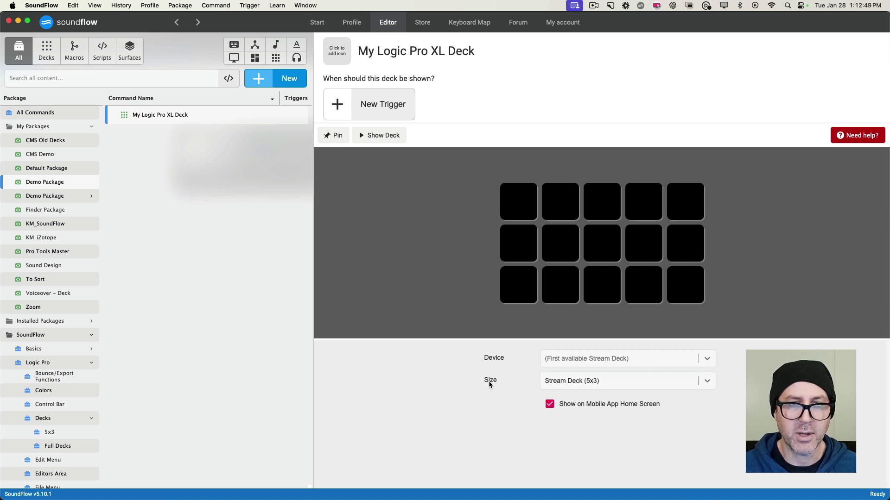
{"action": "left_click", "coordinate": [706, 384]}
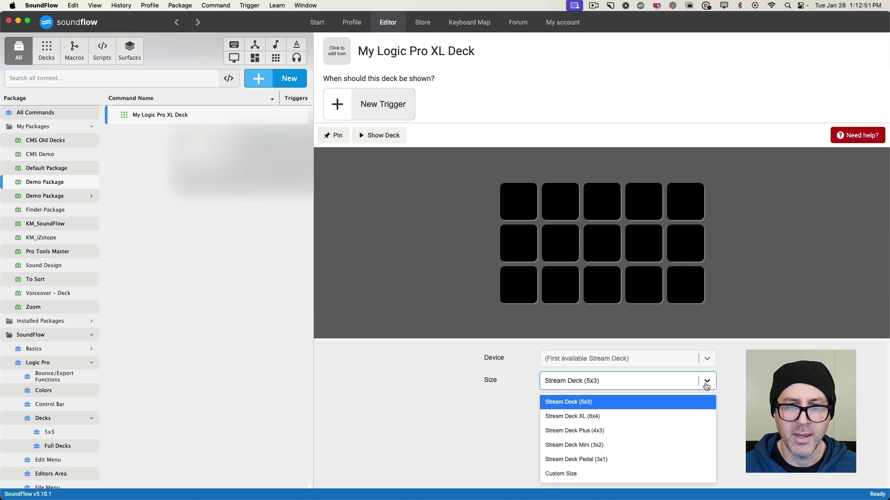
{"action": "left_click", "coordinate": [577, 417]}
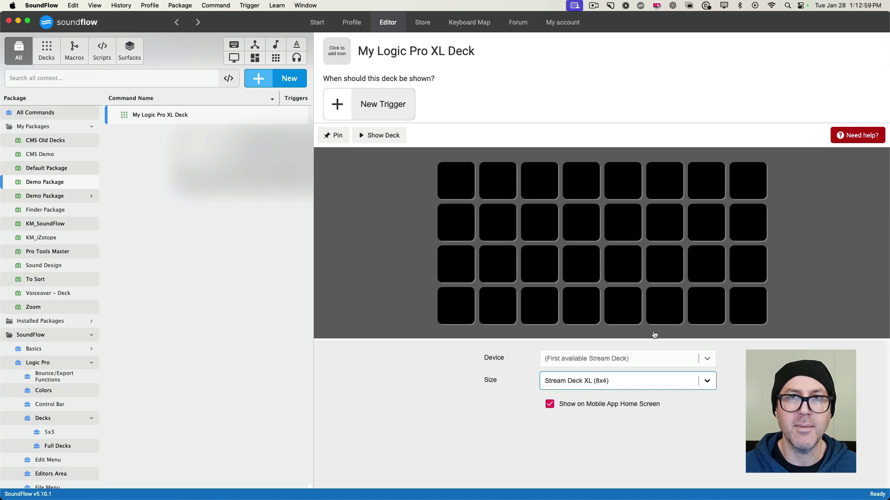
Step: Review the names of the connected devices in SoundFlow's Stream Deck setup and close it
{"action": "left_click", "coordinate": [641, 6]}
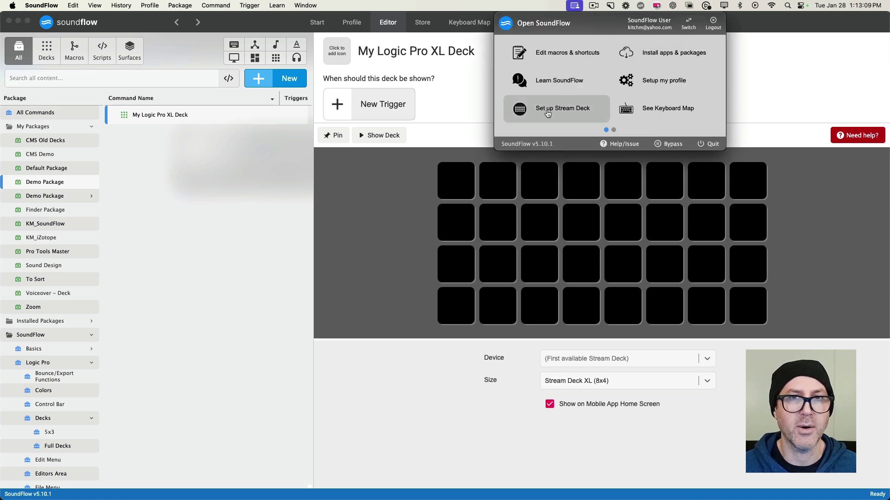
{"action": "left_click", "coordinate": [640, 6]}
{"action": "left_click", "coordinate": [640, 6]}
{"action": "left_click", "coordinate": [542, 109]}
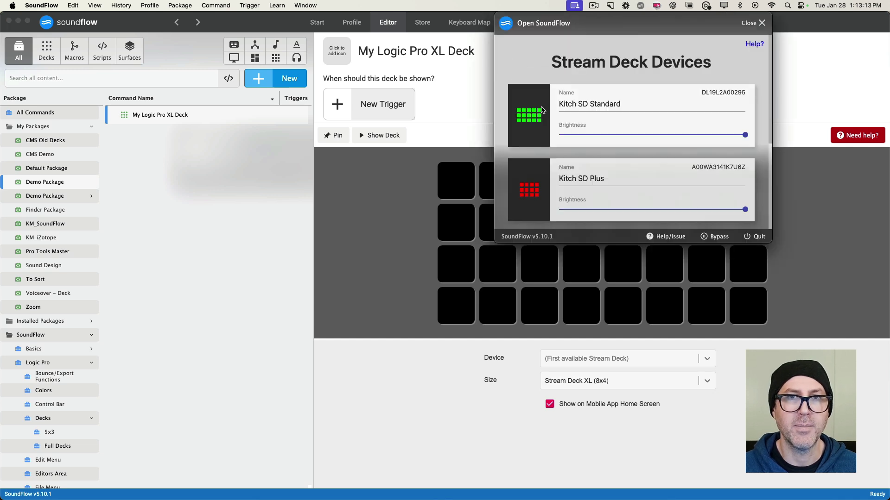
{"action": "scroll", "coordinate": [600, 130], "scroll_direction": "down", "scroll_amount": 5}
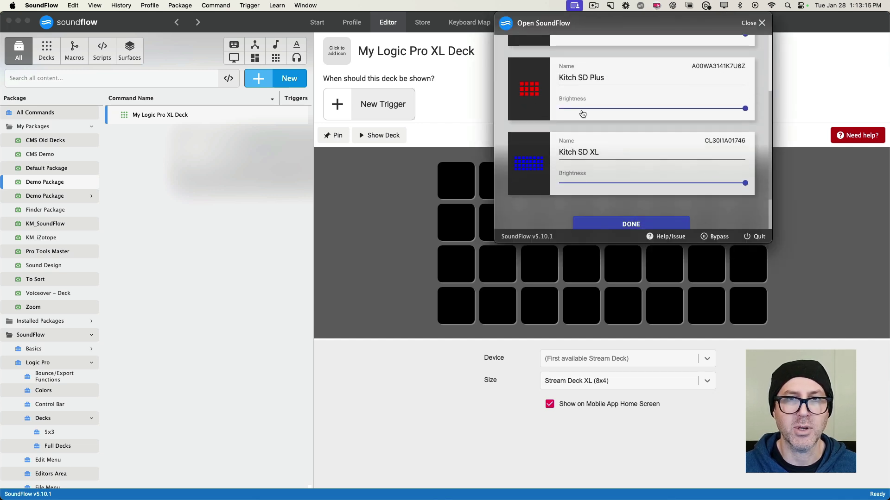
{"action": "scroll", "coordinate": [630, 131], "scroll_direction": "up", "scroll_amount": 3}
{"action": "scroll", "coordinate": [630, 121], "scroll_direction": "down", "scroll_amount": 5}
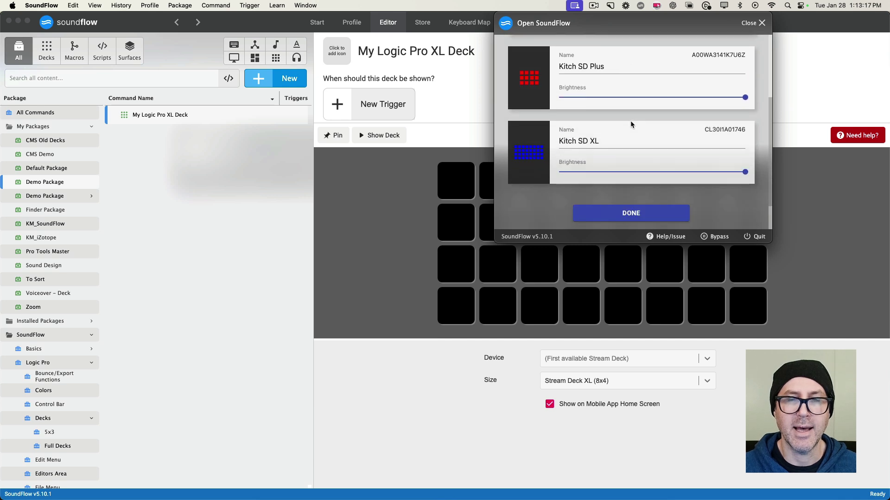
{"action": "left_click", "coordinate": [632, 213]}
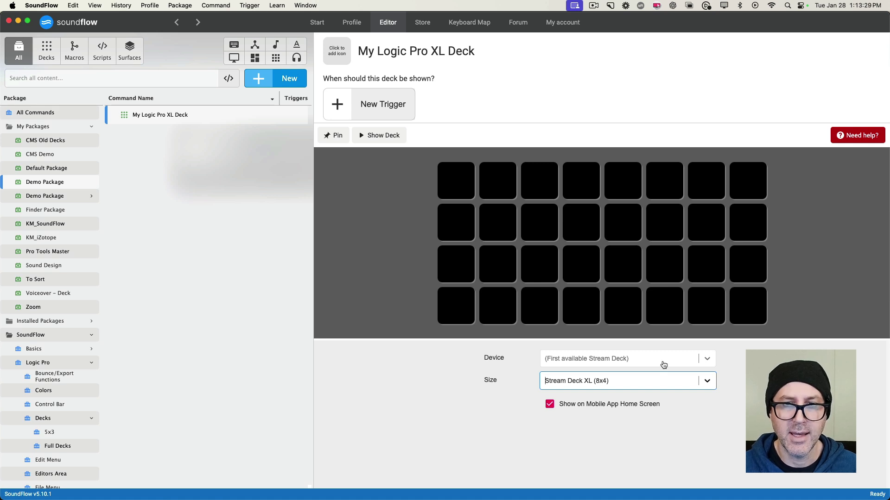
Step: Assign the new deck to the SD XL device by name and pin the deck in the editor
{"action": "left_click", "coordinate": [707, 362]}
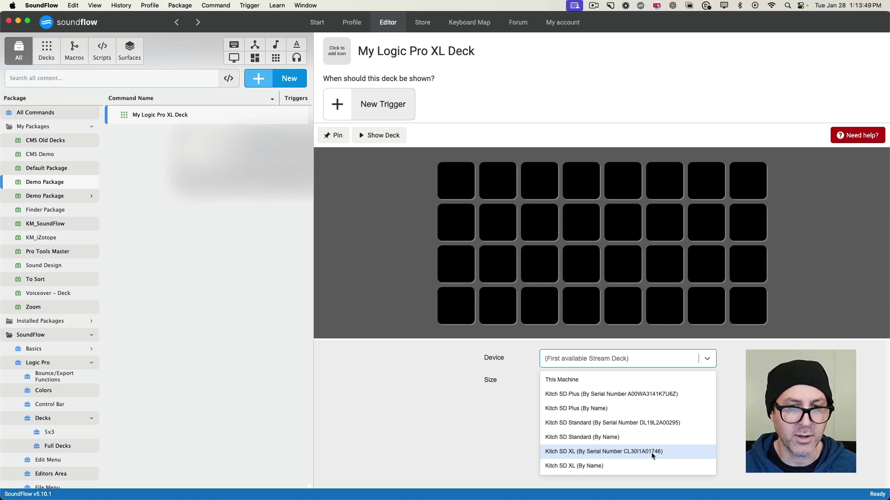
{"action": "left_click", "coordinate": [578, 467]}
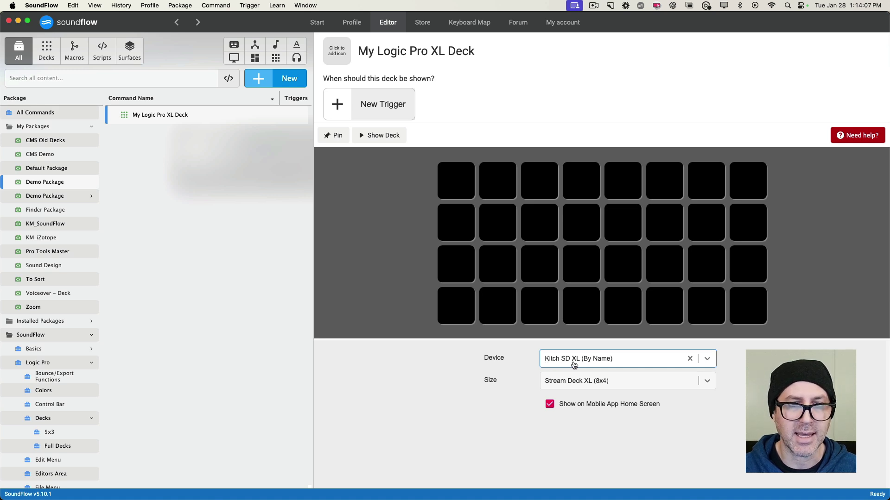
{"action": "left_click", "coordinate": [580, 427]}
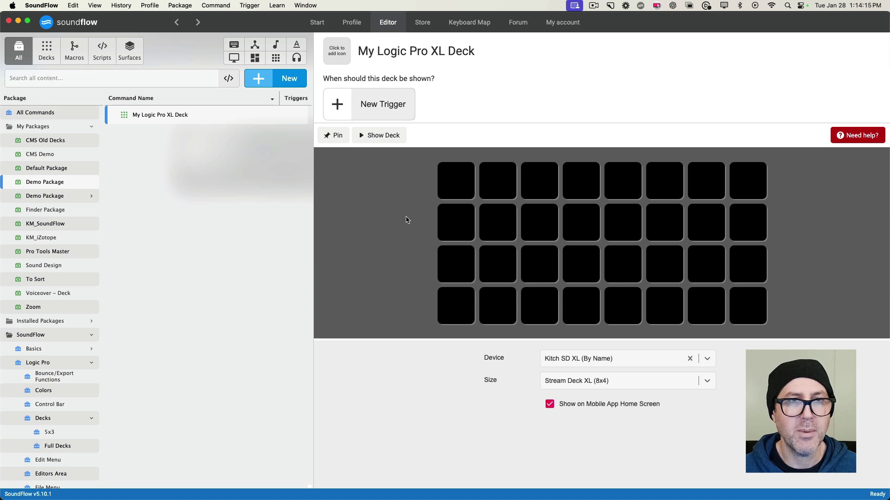
{"action": "left_click", "coordinate": [333, 136]}
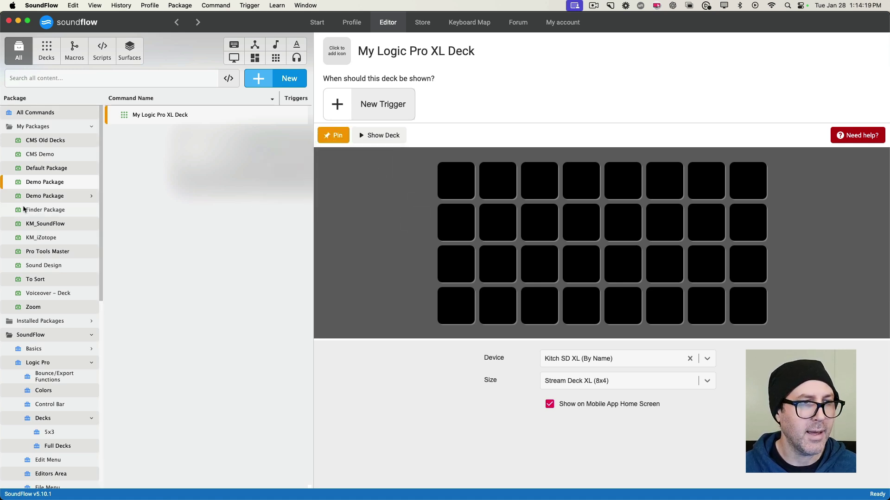
Step: Examine the command folders of the official Logic Pro package, including Colors and the Customize Control Bar commands in Control Bar
{"action": "scroll", "coordinate": [51, 202], "scroll_direction": "down", "scroll_amount": 5}
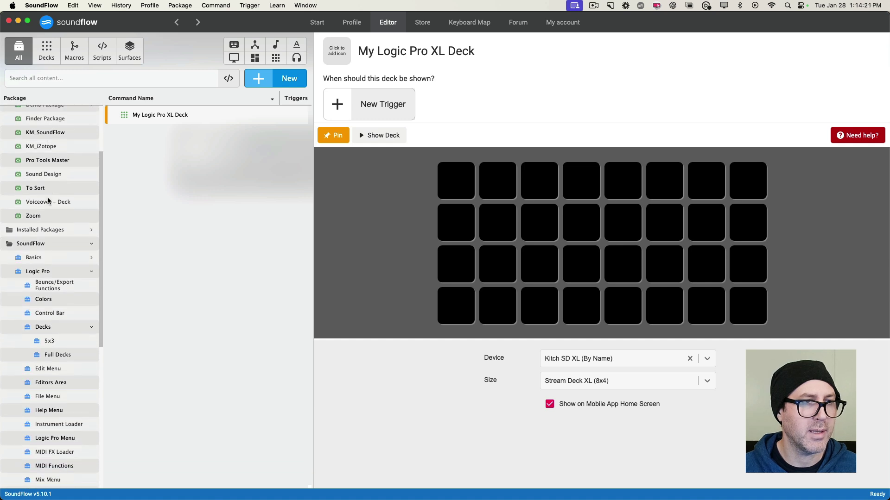
{"action": "left_click", "coordinate": [34, 243]}
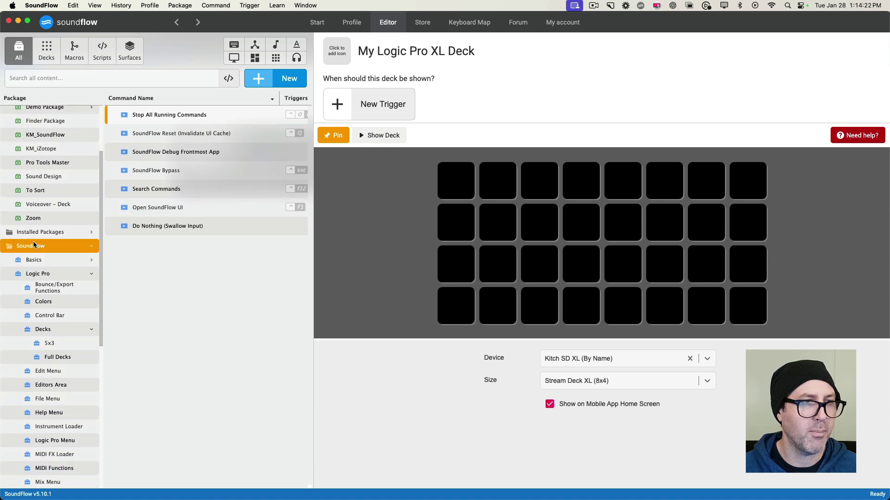
{"action": "left_click", "coordinate": [38, 275]}
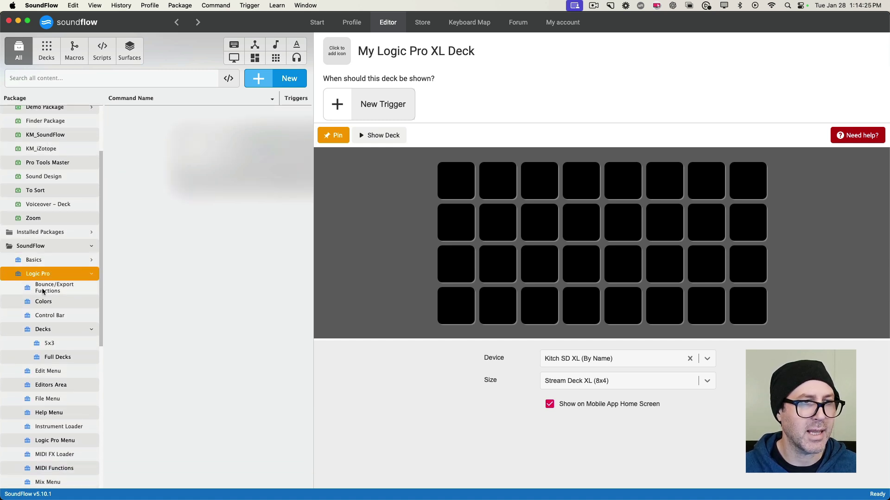
{"action": "left_click", "coordinate": [45, 303]}
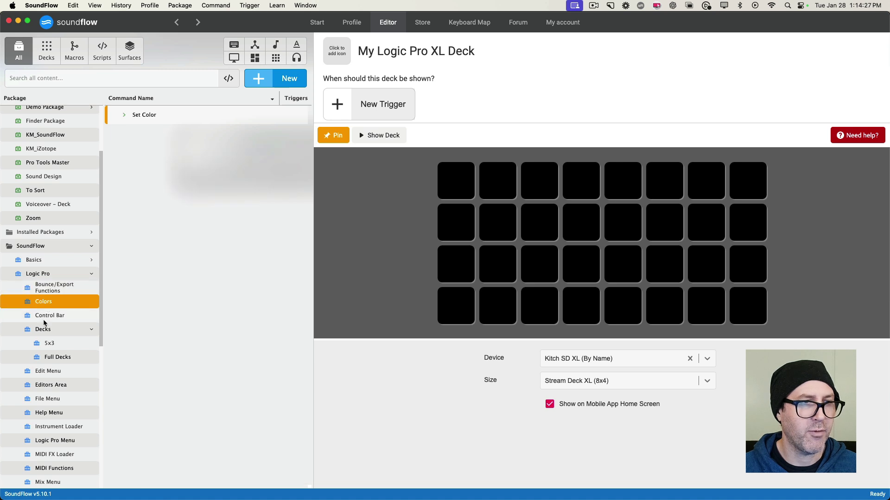
{"action": "left_click", "coordinate": [45, 317]}
{"action": "left_click", "coordinate": [147, 225]}
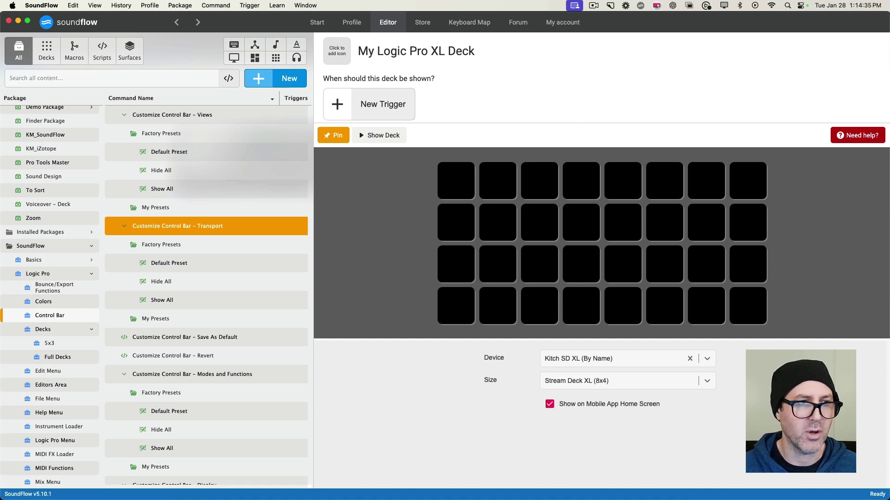
{"action": "left_click", "coordinate": [38, 274]}
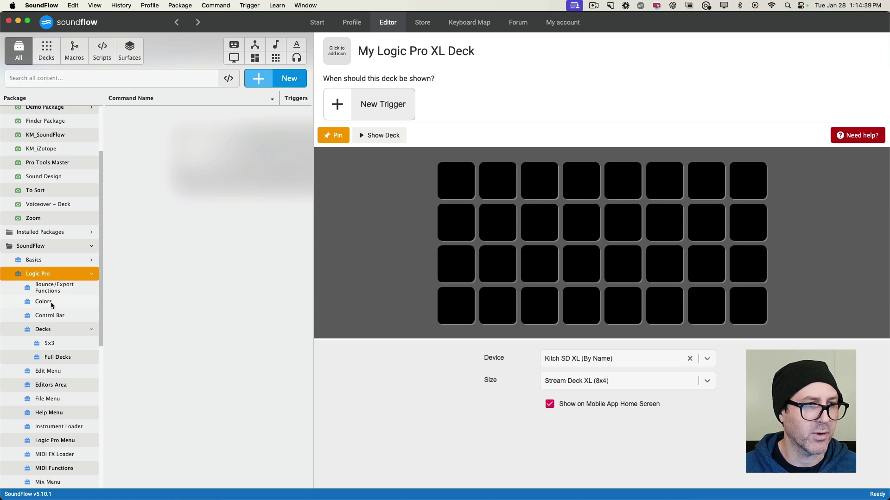
{"action": "scroll", "coordinate": [51, 306], "scroll_direction": "down", "scroll_amount": 1}
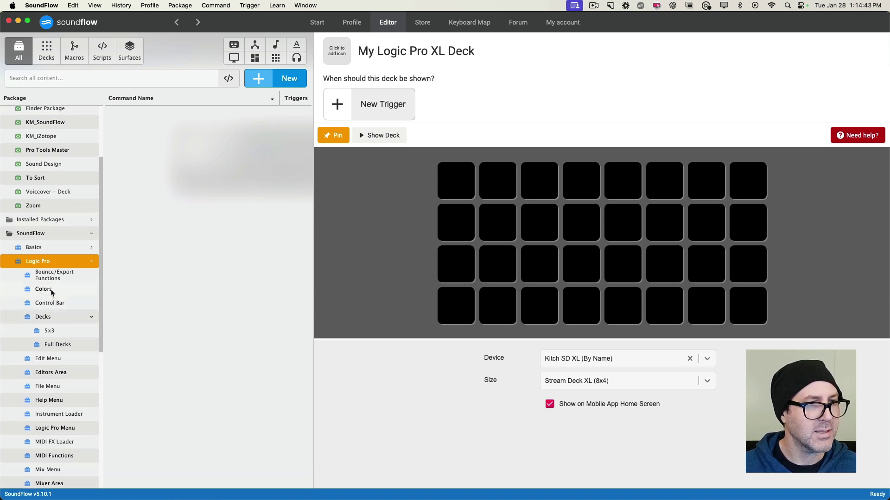
{"action": "scroll", "coordinate": [52, 292], "scroll_direction": "down", "scroll_amount": 10}
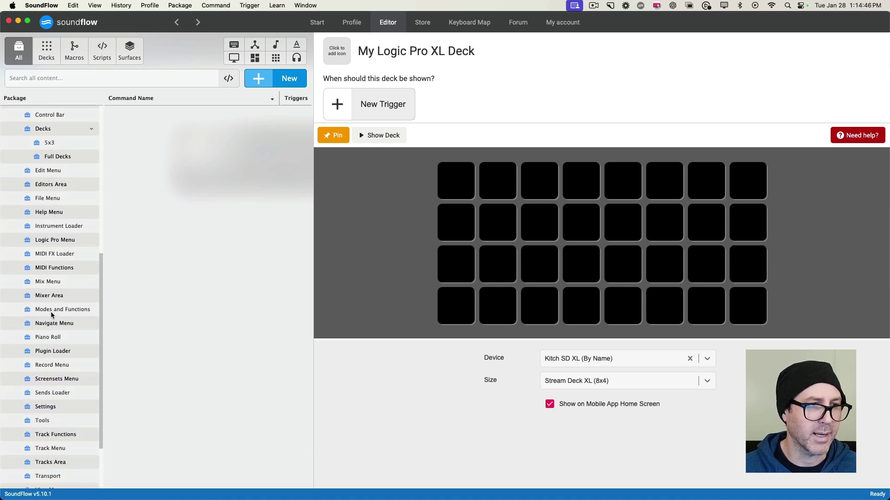
Step: Add the Plugin Loader's Compressor and Adaptive Limiter commands to the deck's first column, in rows three and four
{"action": "left_click", "coordinate": [58, 352]}
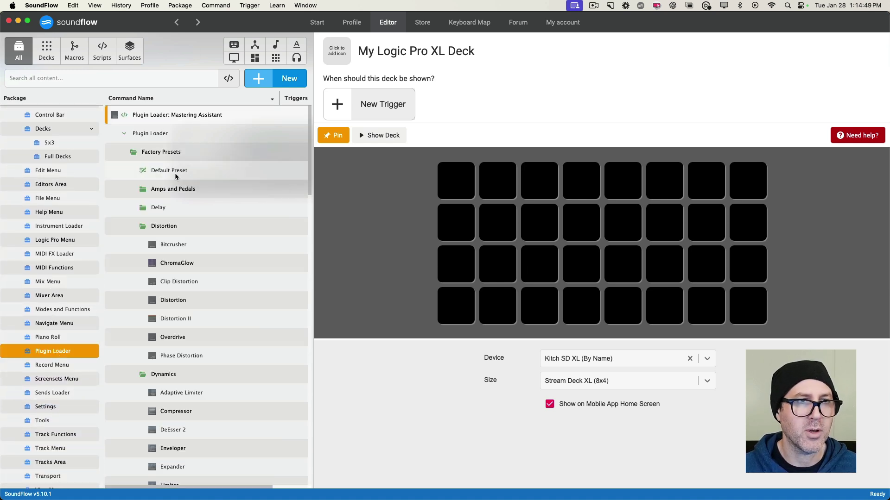
{"action": "scroll", "coordinate": [178, 260], "scroll_direction": "down", "scroll_amount": 3}
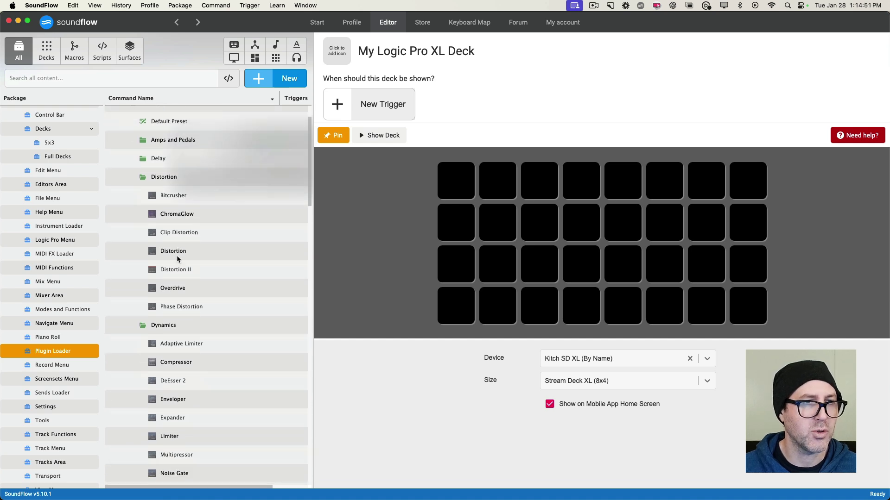
{"action": "scroll", "coordinate": [178, 259], "scroll_direction": "down", "scroll_amount": 5}
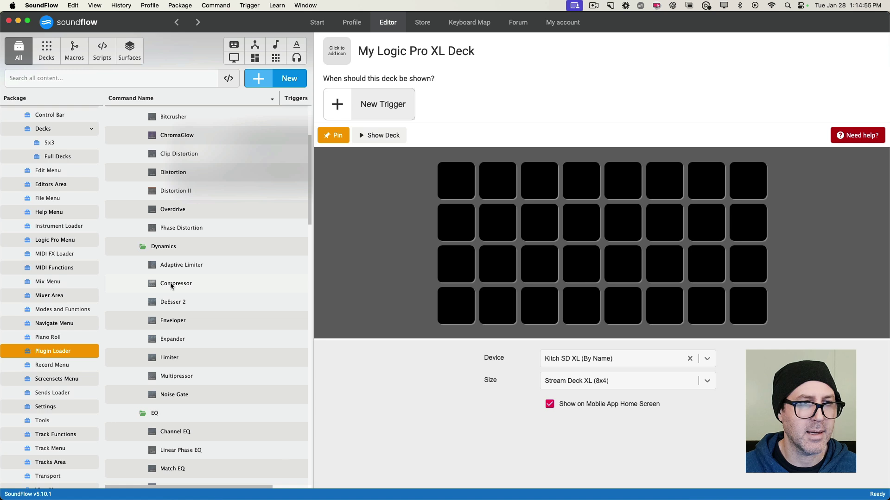
{"action": "left_click_drag", "start_coordinate": [171, 286], "coordinate": [454, 266]}
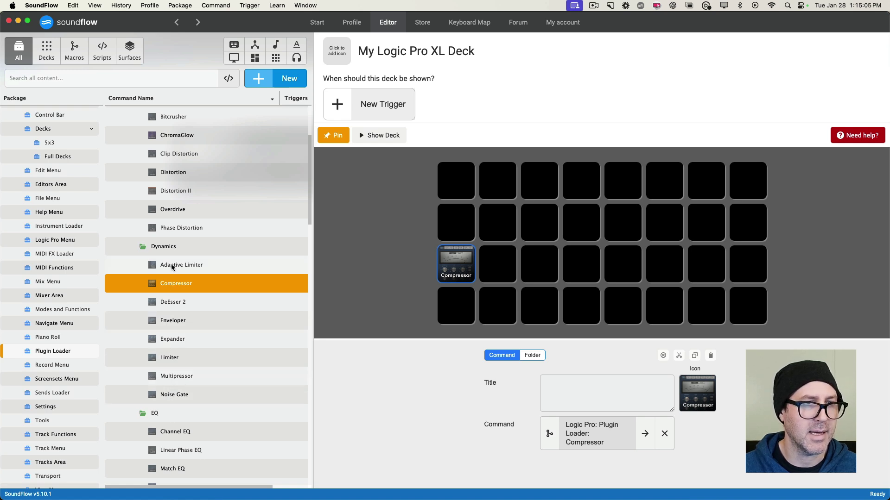
{"action": "left_click_drag", "start_coordinate": [172, 268], "coordinate": [456, 306]}
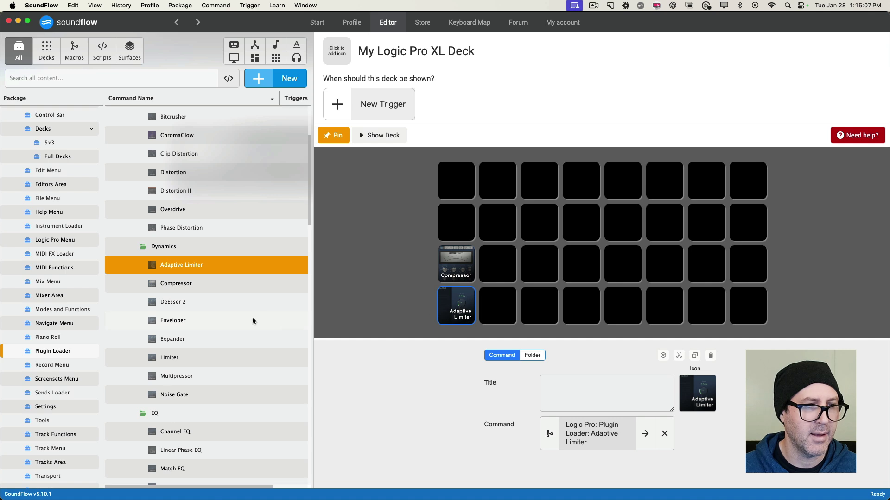
Step: Add the Channel EQ and Vintage Console EQ plugin commands to the deck's third row, beside Compressor
{"action": "scroll", "coordinate": [252, 321], "scroll_direction": "down", "scroll_amount": 5}
{"action": "left_click_drag", "start_coordinate": [179, 313], "coordinate": [493, 264]}
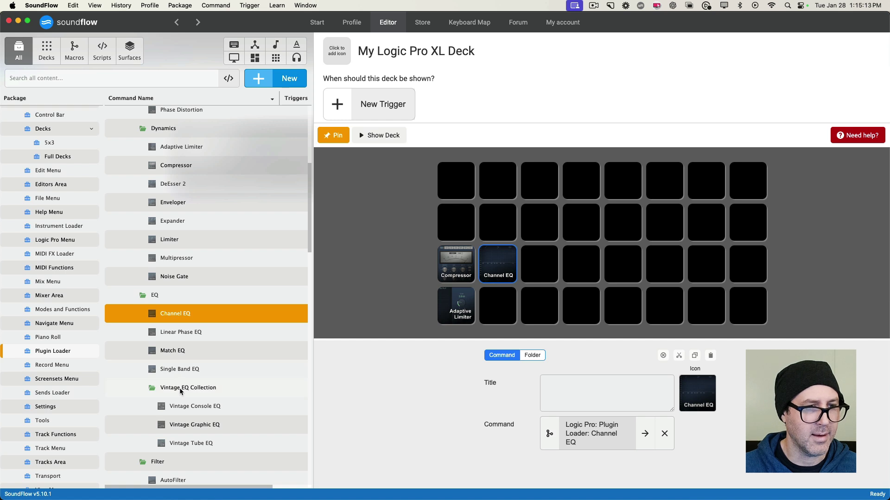
{"action": "scroll", "coordinate": [183, 380], "scroll_direction": "down", "scroll_amount": 2}
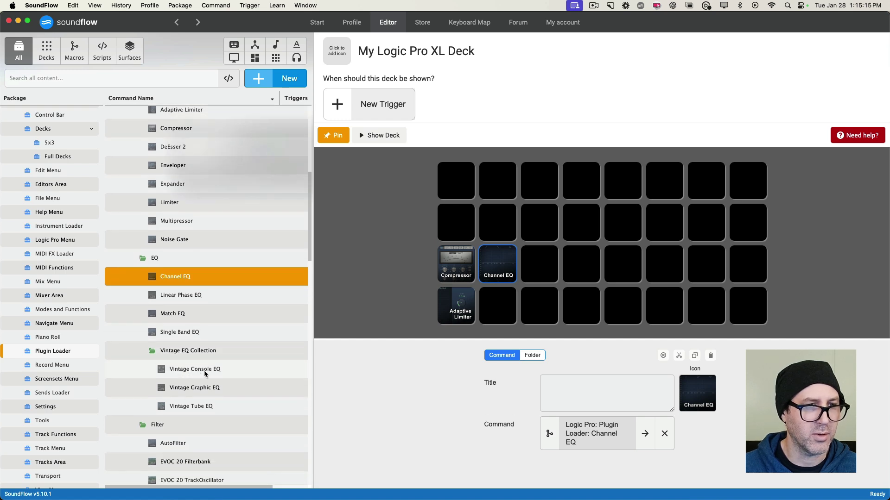
{"action": "left_click_drag", "start_coordinate": [203, 372], "coordinate": [534, 269]}
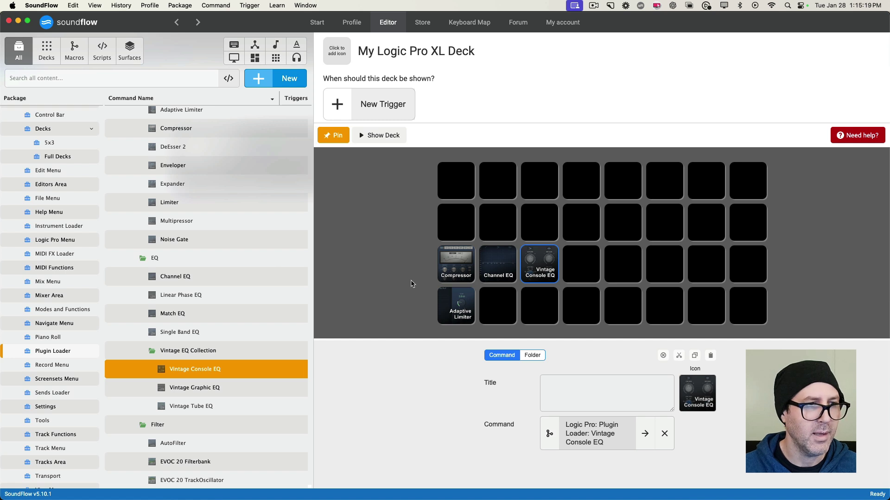
Step: Add the Ensemble and Tremolo modulation plugin commands to the deck's fourth row, beside Adaptive Limiter
{"action": "scroll", "coordinate": [195, 319], "scroll_direction": "down", "scroll_amount": 1}
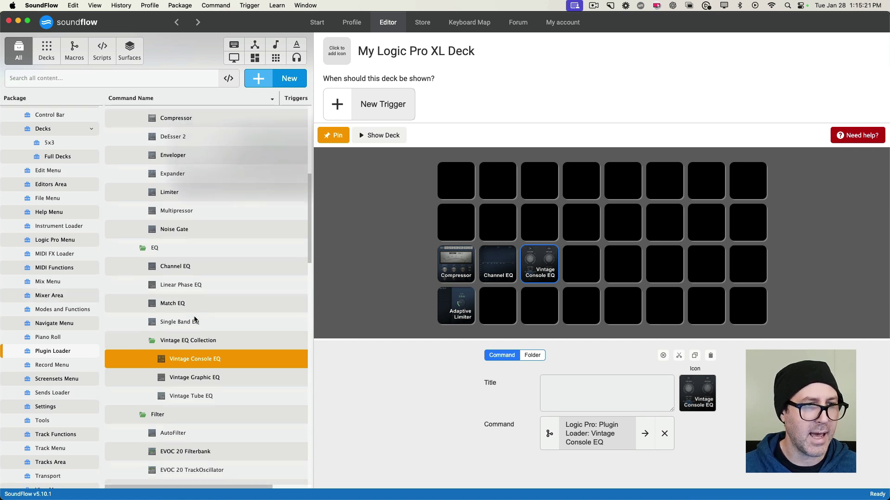
{"action": "scroll", "coordinate": [195, 320], "scroll_direction": "down", "scroll_amount": 10}
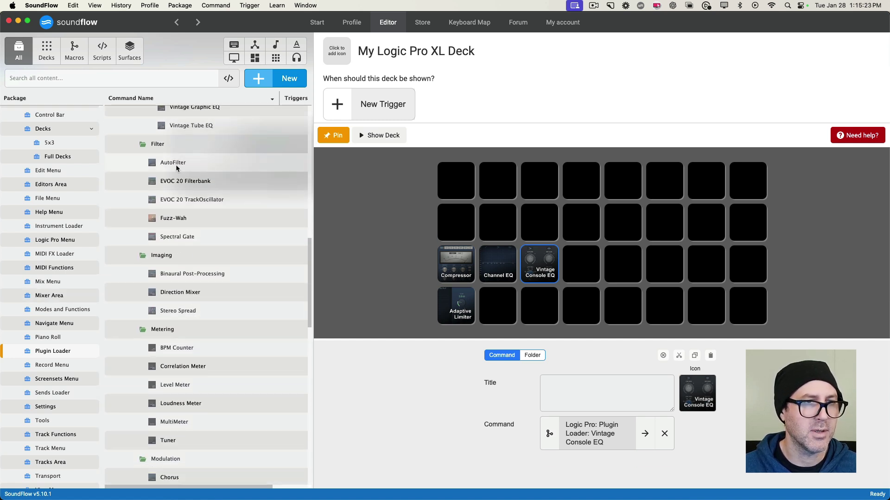
{"action": "scroll", "coordinate": [181, 302], "scroll_direction": "down", "scroll_amount": 8}
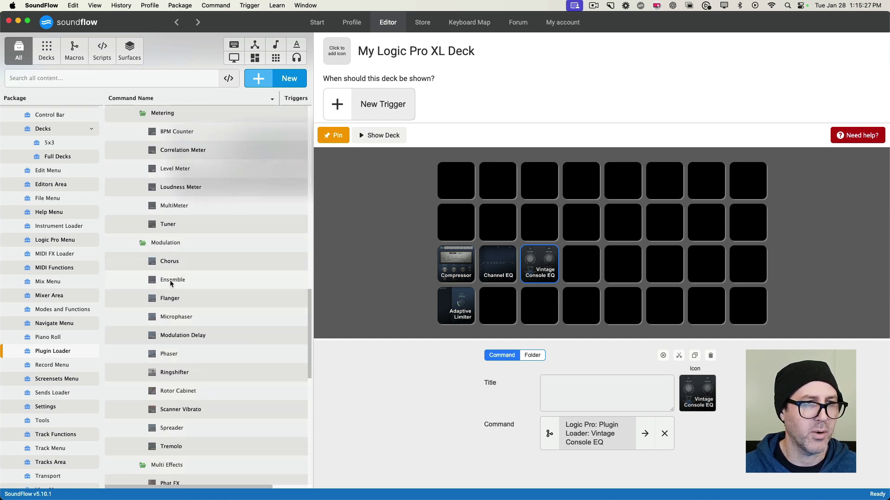
{"action": "left_click_drag", "start_coordinate": [170, 284], "coordinate": [504, 307]}
{"action": "scroll", "coordinate": [179, 392], "scroll_direction": "down", "scroll_amount": 2}
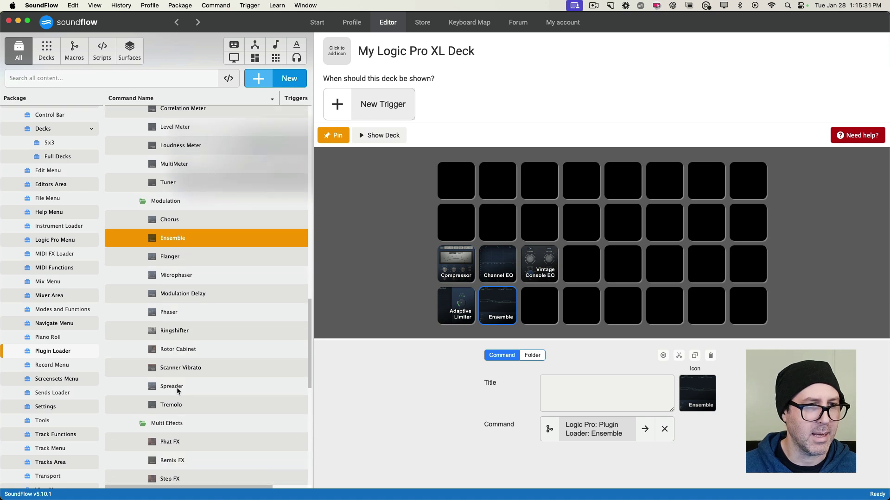
{"action": "left_click_drag", "start_coordinate": [174, 405], "coordinate": [536, 307]}
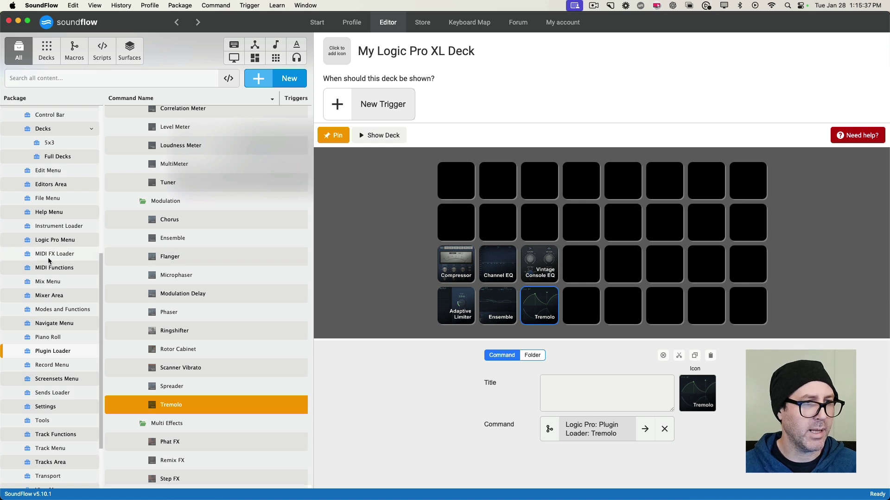
Step: Add the Logic 11+ Create Track commands Audio: Mic or Line and MIDI: Software Instrument to the first column's two upper keys
{"action": "scroll", "coordinate": [49, 261], "scroll_direction": "down", "scroll_amount": 3}
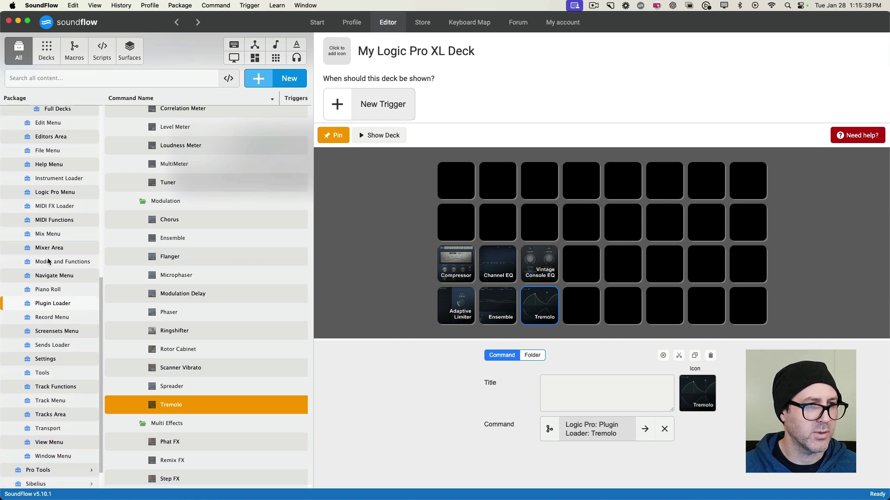
{"action": "left_click", "coordinate": [55, 389]}
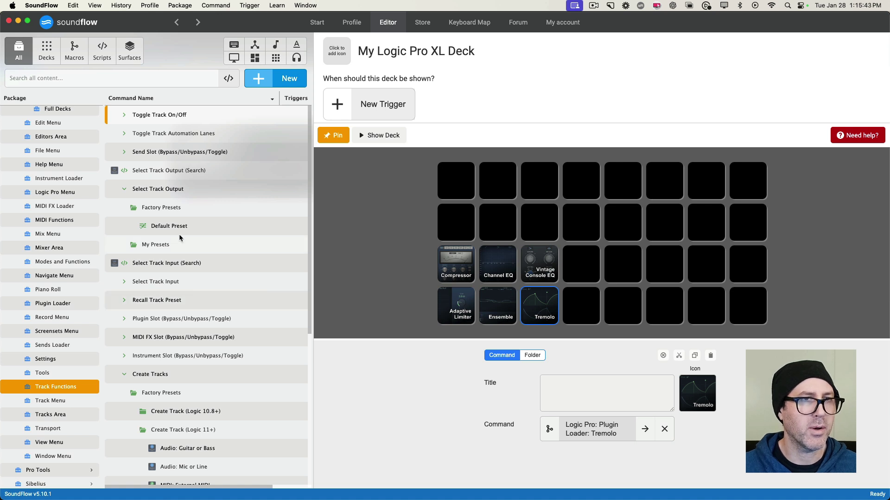
{"action": "left_click", "coordinate": [124, 190]}
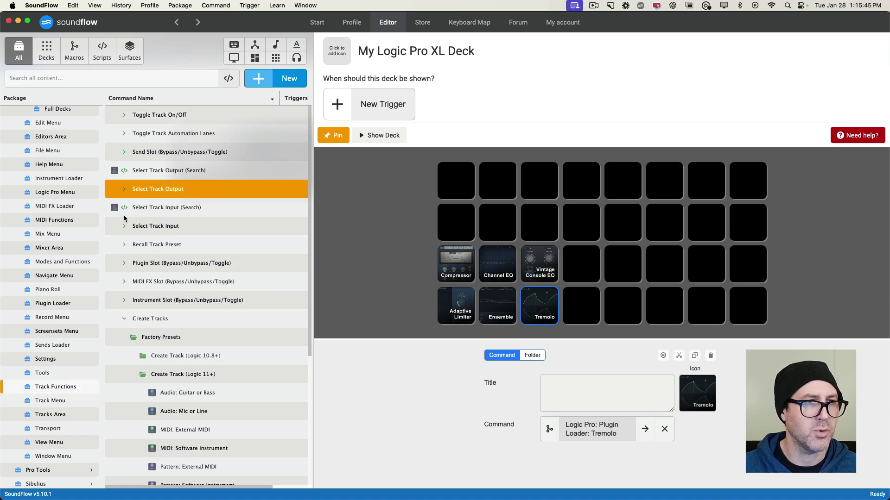
{"action": "scroll", "coordinate": [203, 320], "scroll_direction": "down", "scroll_amount": 5}
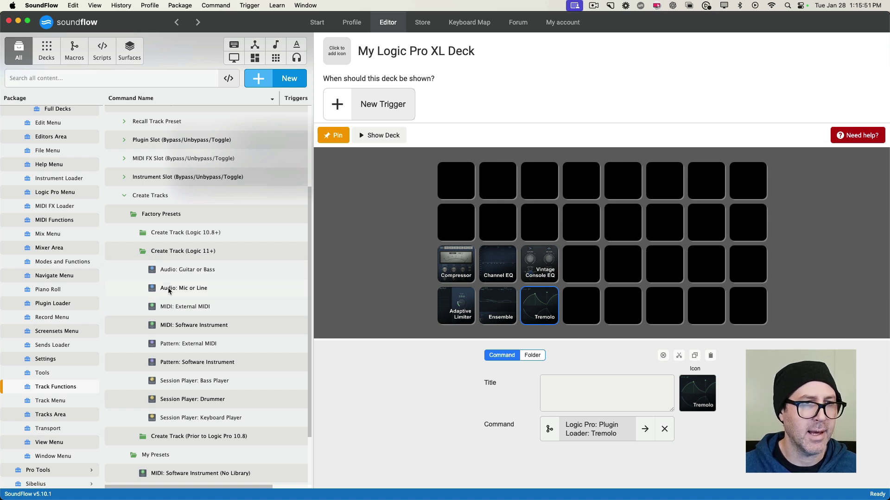
{"action": "left_click_drag", "start_coordinate": [169, 291], "coordinate": [457, 184]}
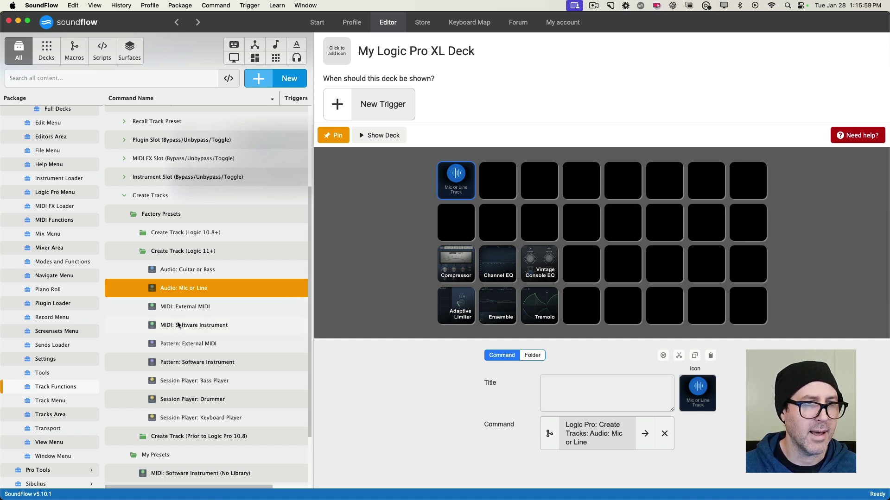
{"action": "left_click_drag", "start_coordinate": [179, 325], "coordinate": [457, 222]}
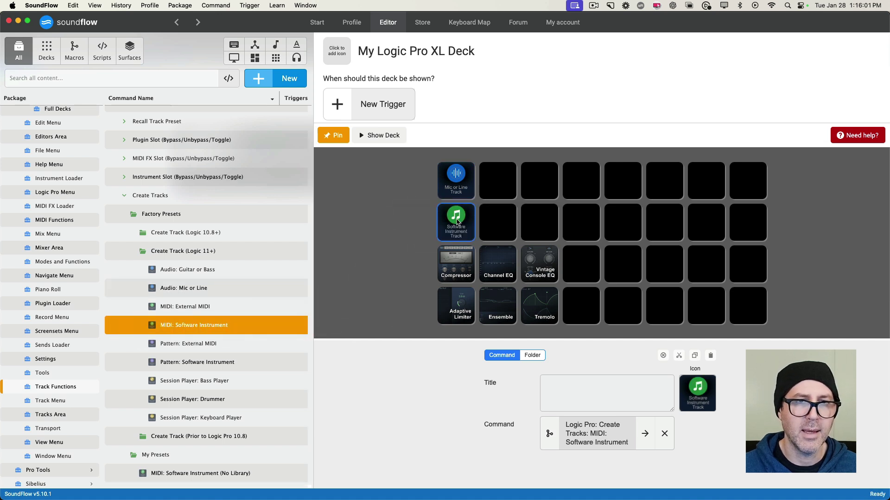
Step: Add the Session Player: Drummer and Session Player: Keyboard Player commands to the second column's two upper keys
{"action": "left_click", "coordinate": [182, 400]}
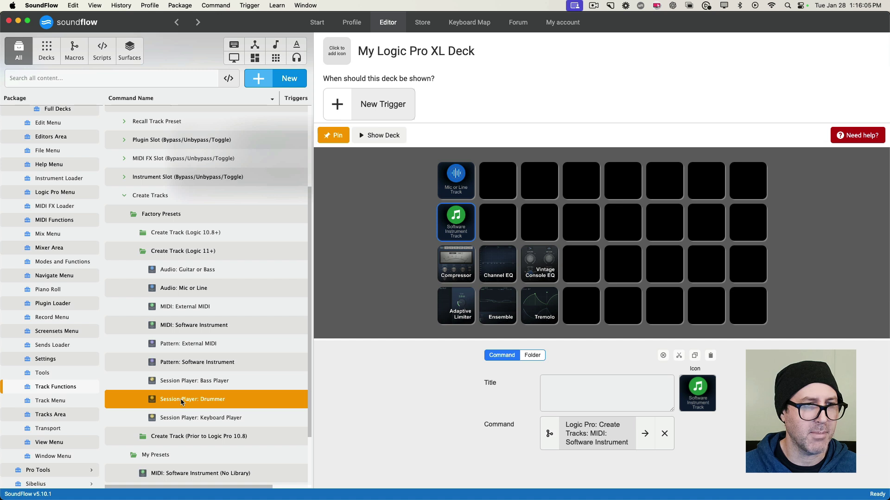
{"action": "left_click_drag", "start_coordinate": [180, 401], "coordinate": [498, 182]}
{"action": "left_click_drag", "start_coordinate": [181, 418], "coordinate": [493, 223]}
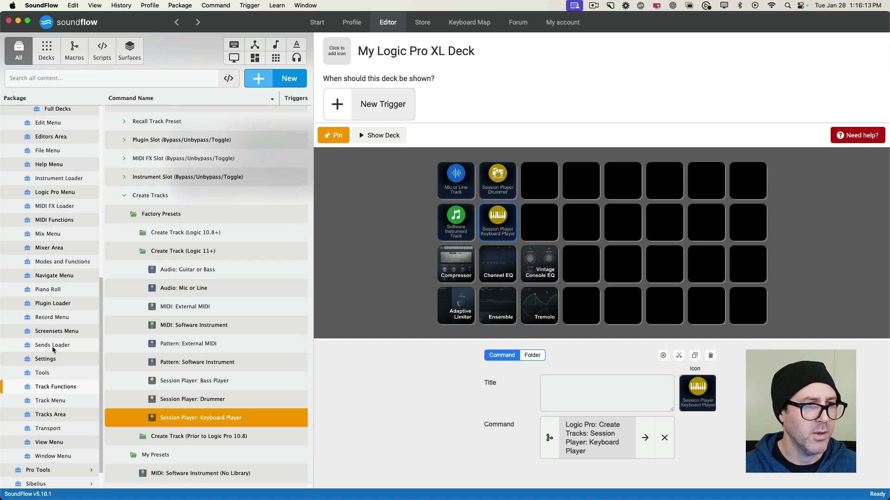
Step: Unpin the deck from the editor and select My Logic Pro XL Deck in the Demo Package
{"action": "scroll", "coordinate": [53, 350], "scroll_direction": "down", "scroll_amount": 2}
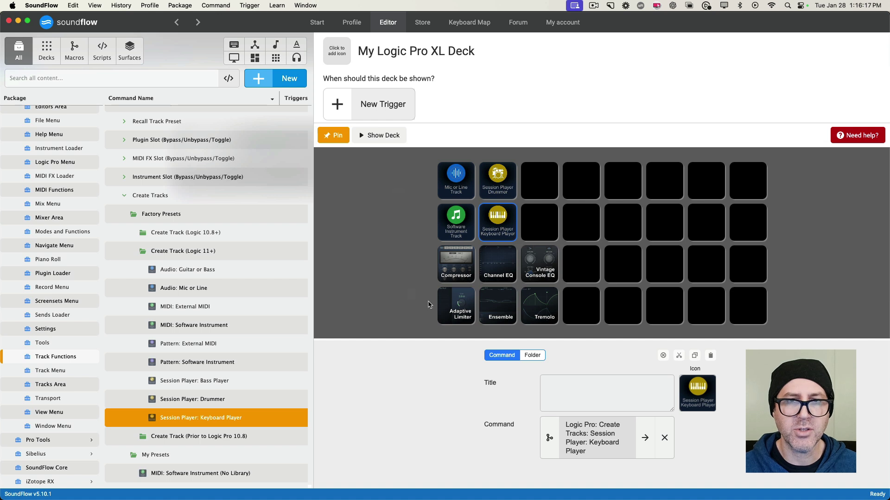
{"action": "left_click", "coordinate": [335, 139]}
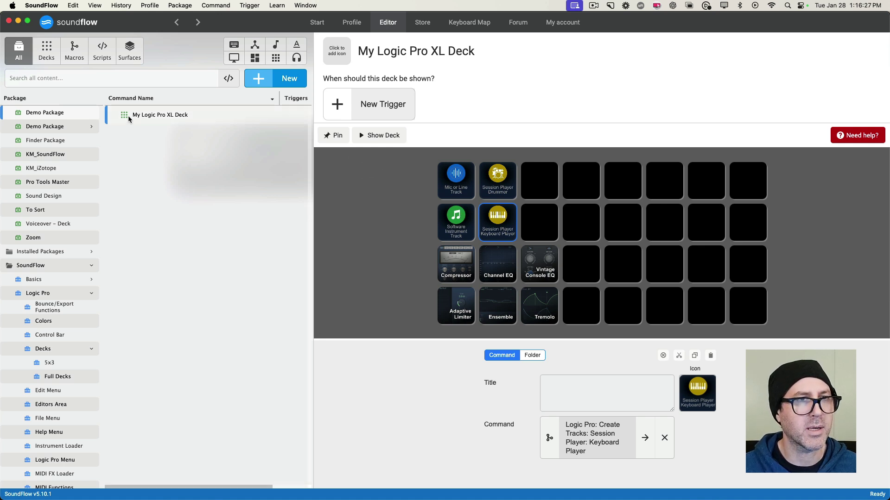
{"action": "left_click", "coordinate": [160, 120]}
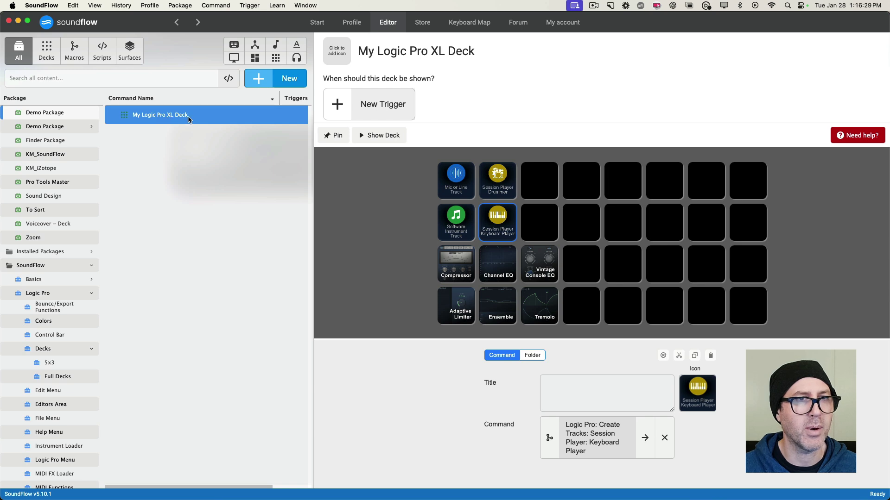
Step: View the Logic Pro package's Editors Area and Edit Menu commands with the deck unpinned
{"action": "scroll", "coordinate": [60, 241], "scroll_direction": "down", "scroll_amount": 3}
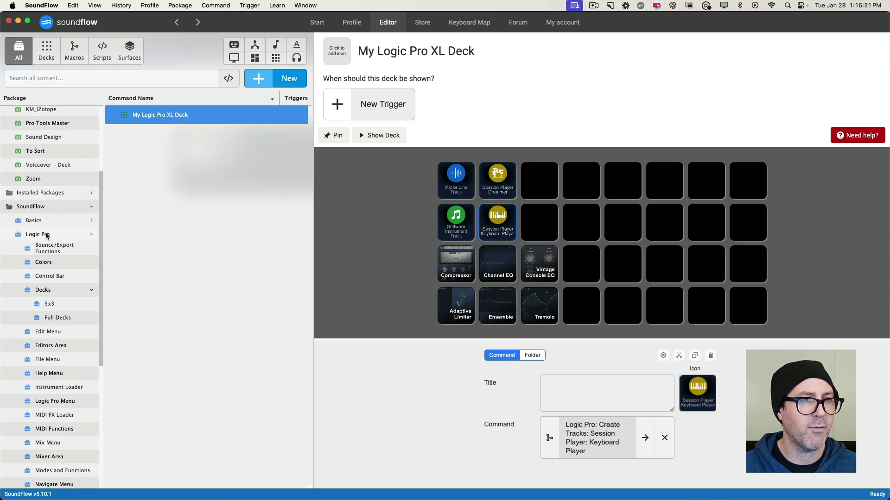
{"action": "left_click", "coordinate": [46, 235]}
{"action": "left_click", "coordinate": [51, 346]}
{"action": "scroll", "coordinate": [60, 373], "scroll_direction": "down", "scroll_amount": 1}
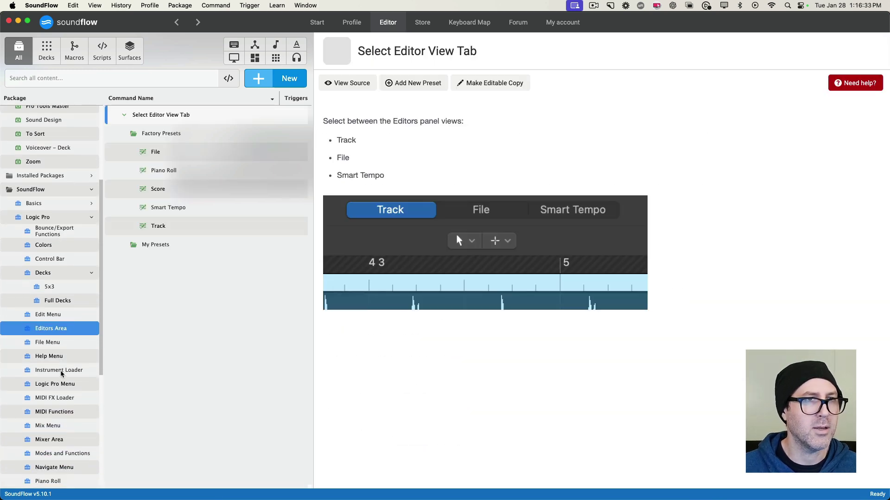
{"action": "scroll", "coordinate": [61, 374], "scroll_direction": "down", "scroll_amount": 2}
{"action": "left_click", "coordinate": [51, 291]}
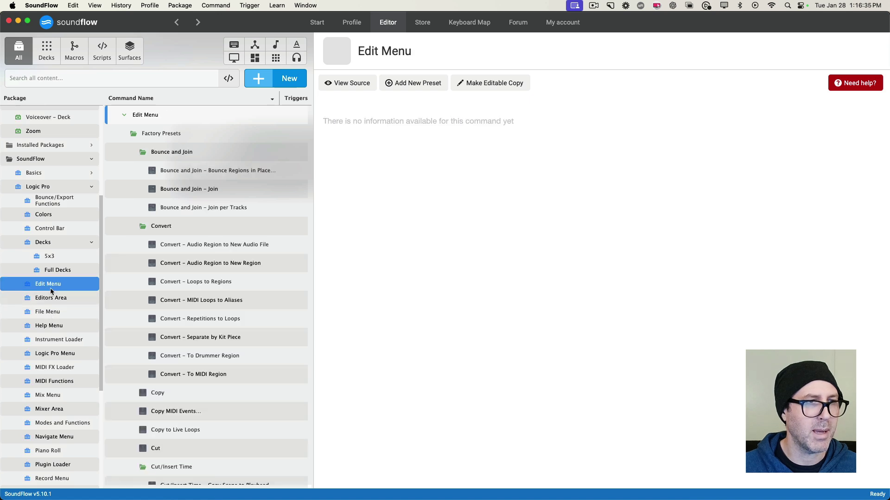
Step: Browse the Edit Menu factory presets from Bounce and Join through the Move and Set Nudge Value commands to the Paste commands
{"action": "scroll", "coordinate": [180, 278], "scroll_direction": "down", "scroll_amount": 1}
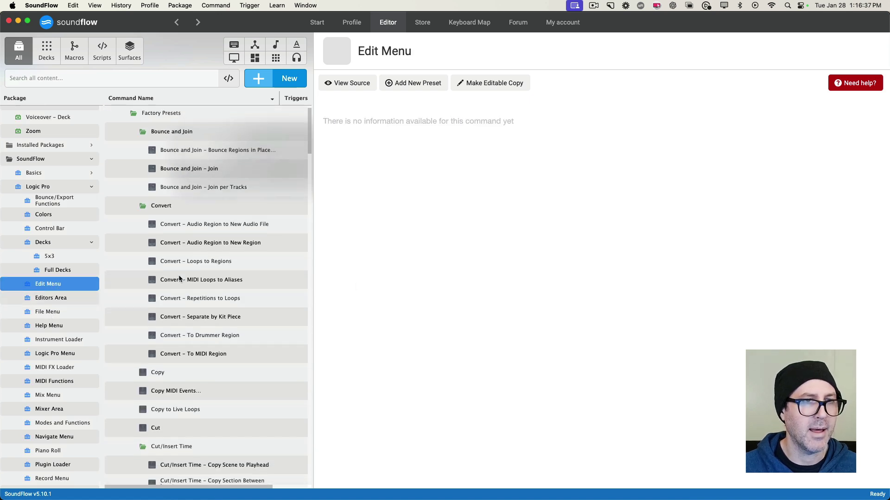
{"action": "scroll", "coordinate": [179, 277], "scroll_direction": "down", "scroll_amount": 3}
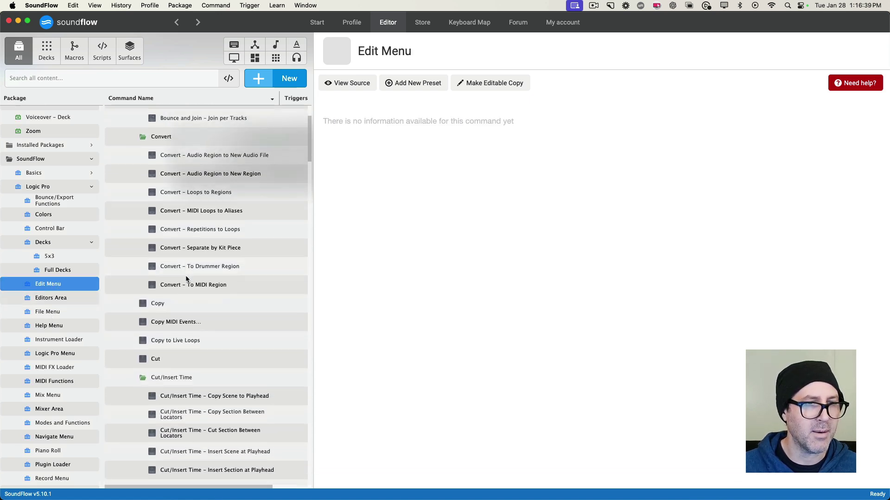
{"action": "scroll", "coordinate": [190, 278], "scroll_direction": "down", "scroll_amount": 5}
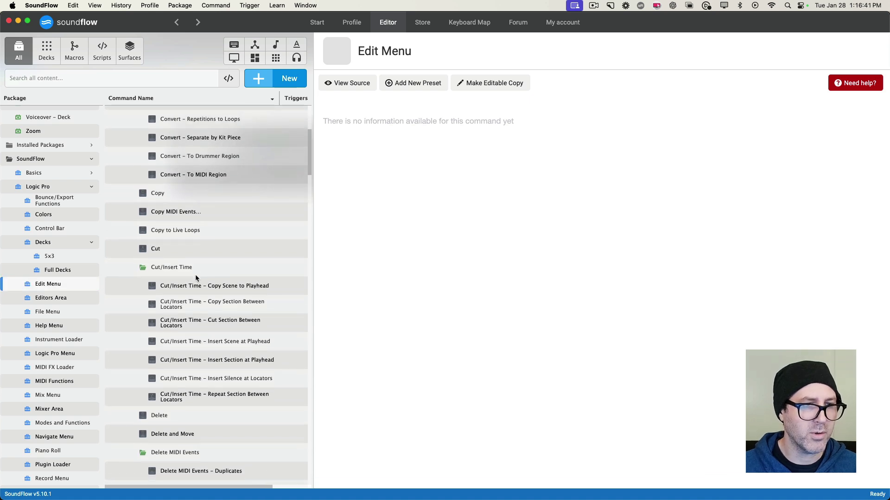
{"action": "scroll", "coordinate": [196, 278], "scroll_direction": "down", "scroll_amount": 6}
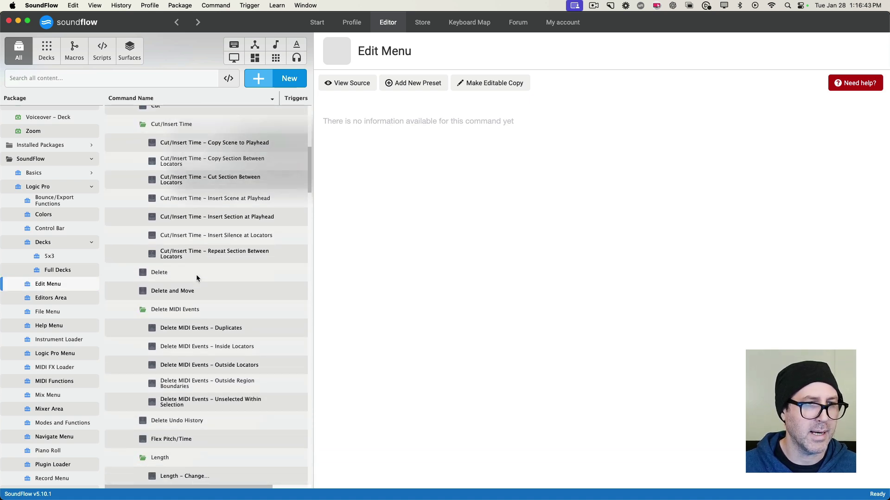
{"action": "scroll", "coordinate": [196, 278], "scroll_direction": "down", "scroll_amount": 6}
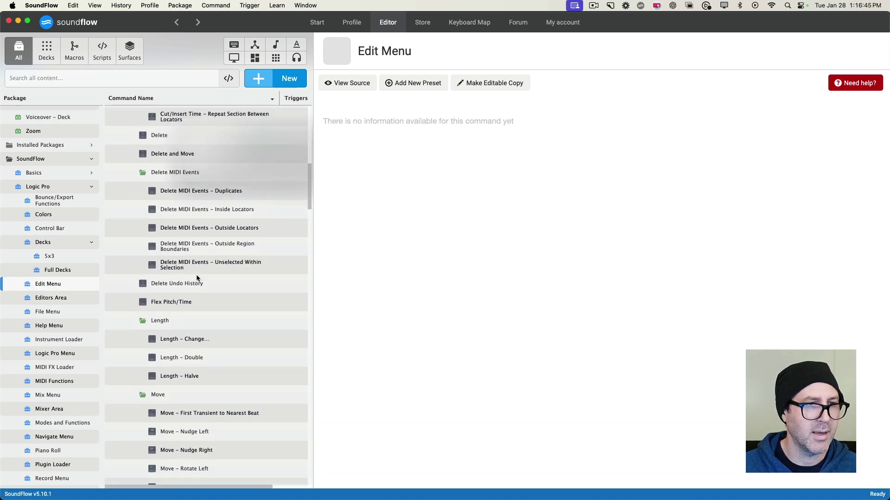
{"action": "scroll", "coordinate": [197, 278], "scroll_direction": "down", "scroll_amount": 7}
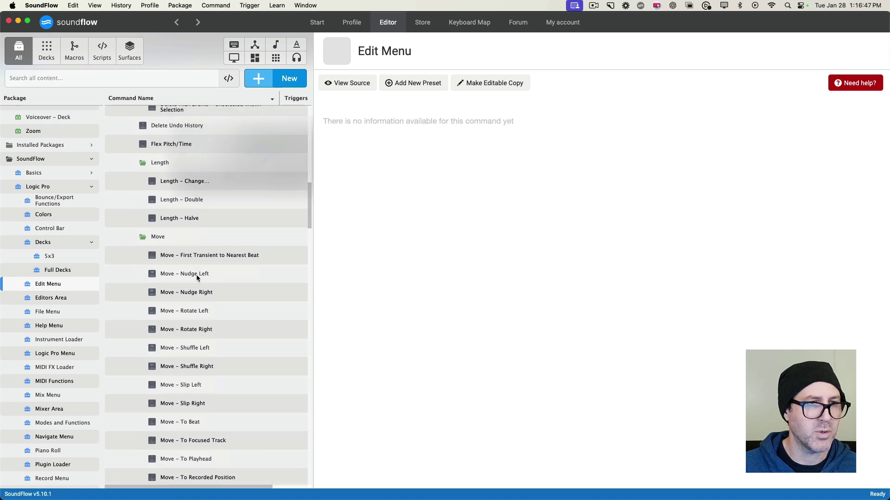
{"action": "scroll", "coordinate": [197, 276], "scroll_direction": "down", "scroll_amount": 3}
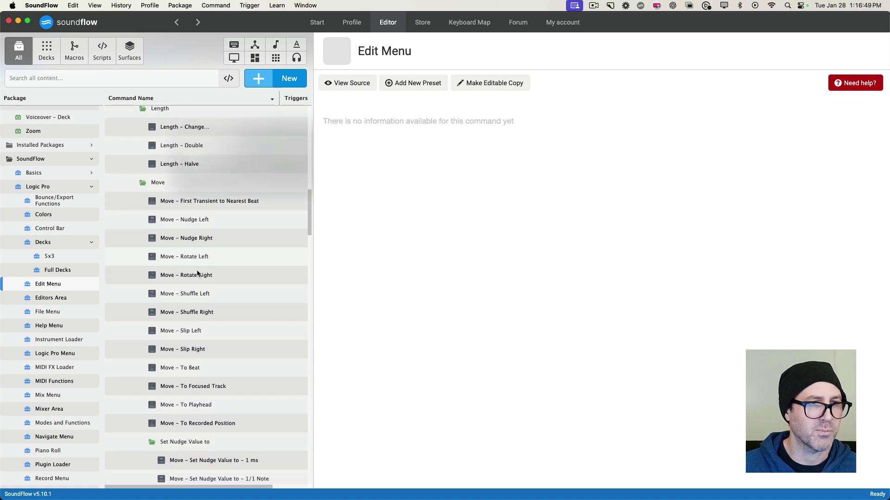
{"action": "scroll", "coordinate": [197, 273], "scroll_direction": "down", "scroll_amount": 8}
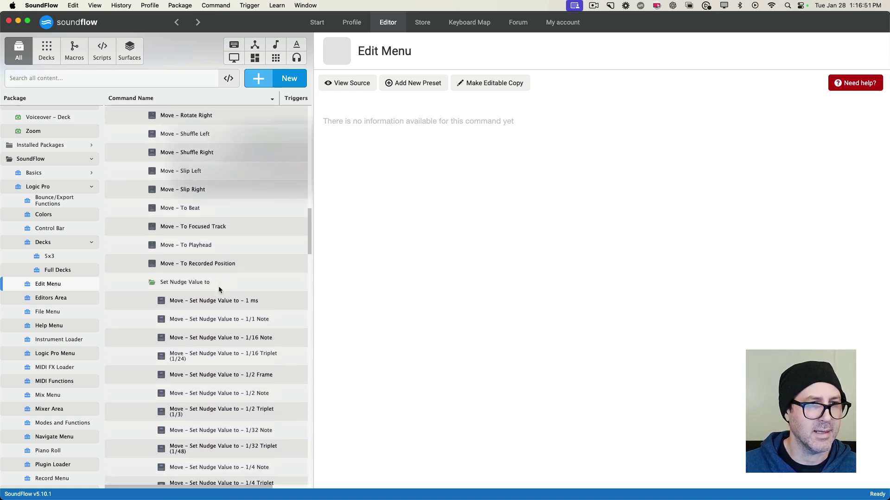
{"action": "scroll", "coordinate": [218, 285], "scroll_direction": "down", "scroll_amount": 20}
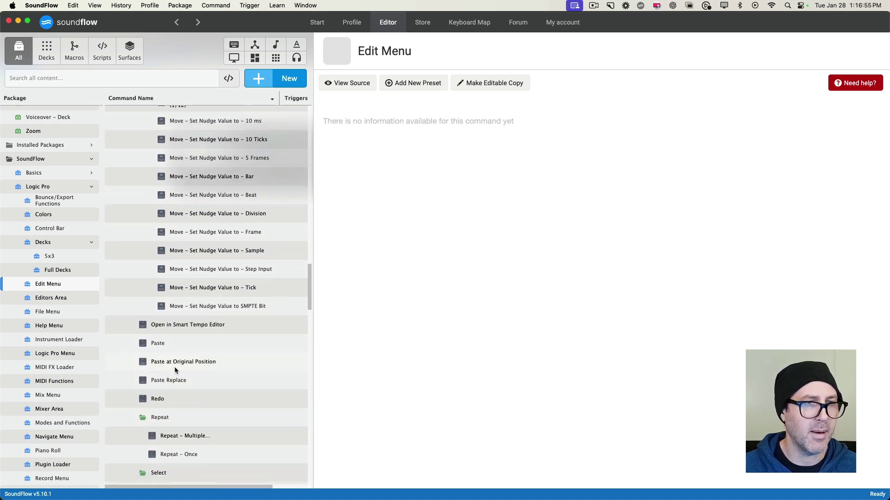
Step: Add the Edit Menu's Open in Smart Tempo Editor command to My Logic Pro XL Deck in the Demo Package
{"action": "left_click", "coordinate": [175, 328]}
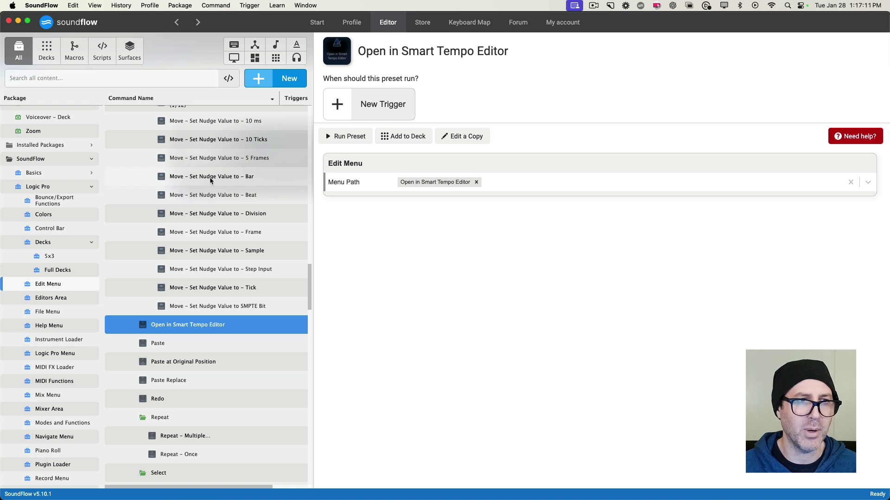
{"action": "left_click", "coordinate": [404, 138]}
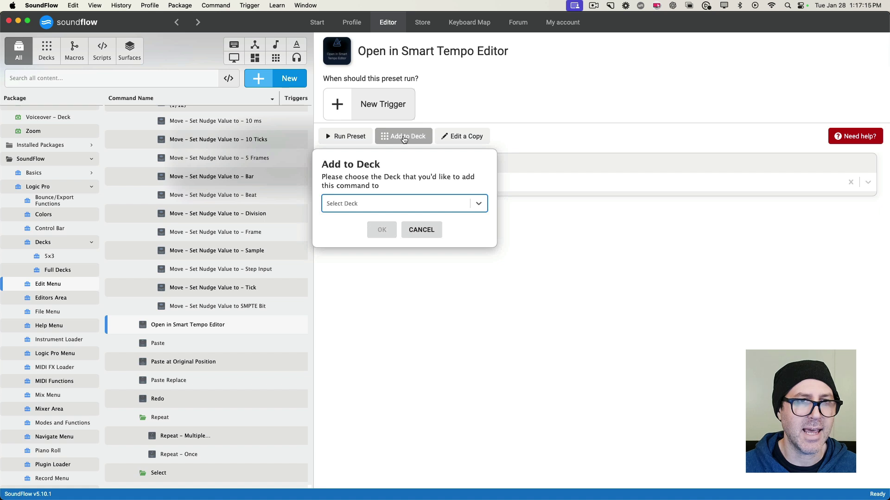
{"action": "type", "text": "Logi"}
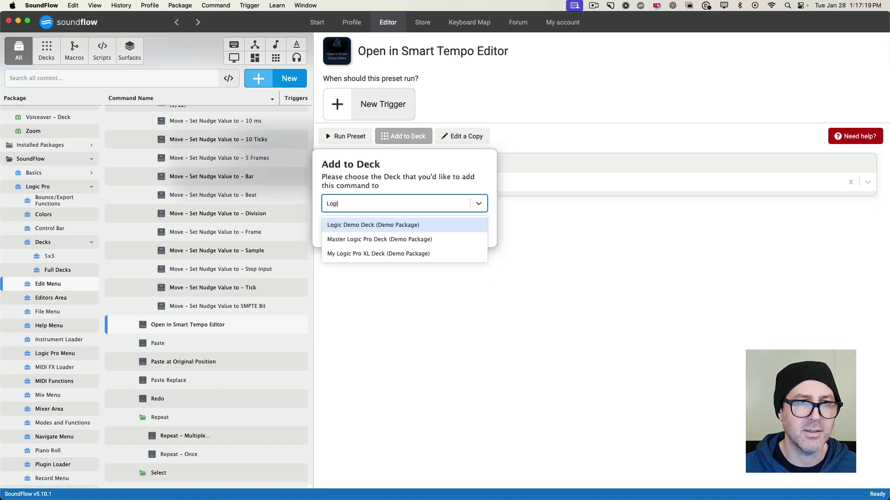
{"action": "key", "text": "Down"}
{"action": "key", "text": "Down"}
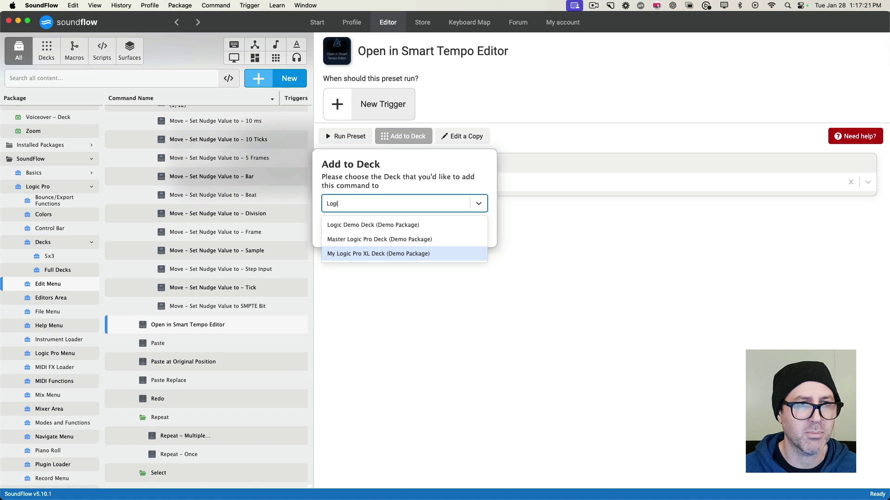
{"action": "key", "text": "Return"}
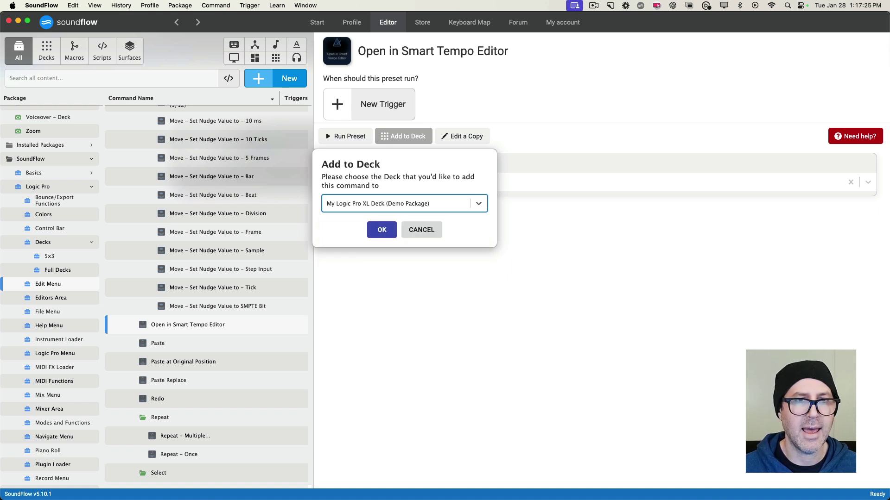
{"action": "left_click", "coordinate": [390, 229]}
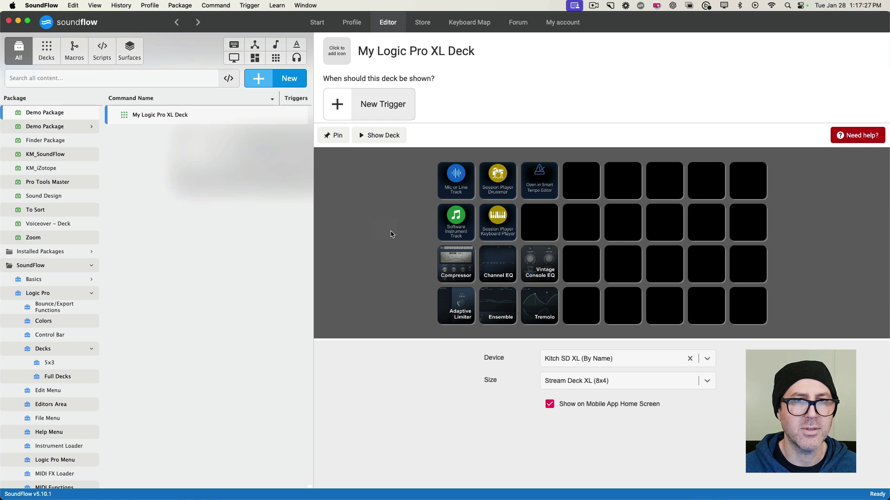
Step: View the Set Edit Tool presets in the Logic Pro package's Tools category, and return to My Logic Pro XL Deck
{"action": "left_click", "coordinate": [539, 224]}
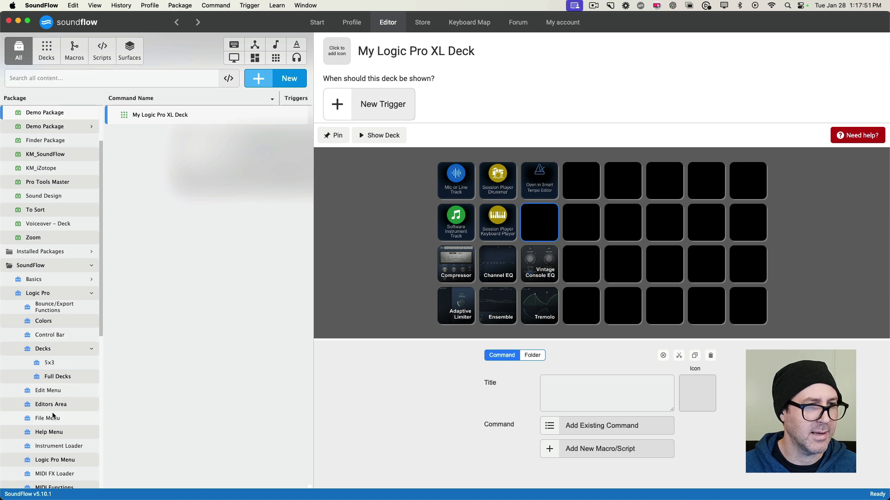
{"action": "scroll", "coordinate": [52, 459], "scroll_direction": "down", "scroll_amount": 3}
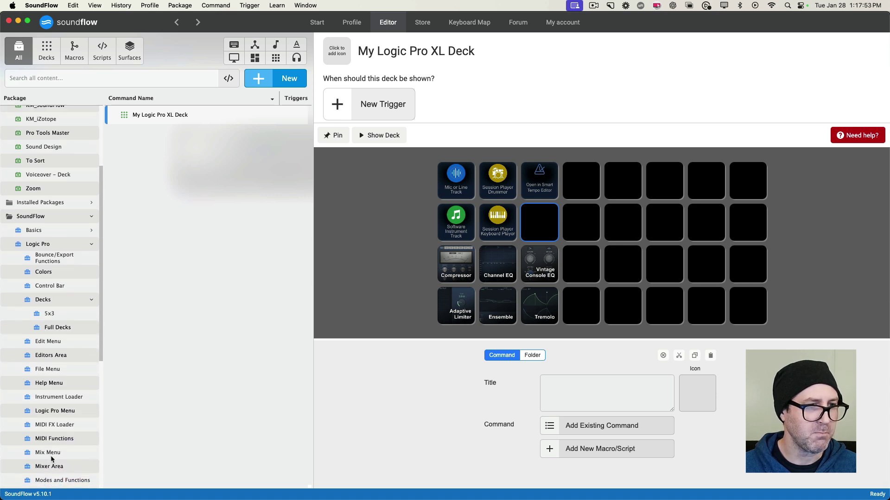
{"action": "scroll", "coordinate": [51, 458], "scroll_direction": "down", "scroll_amount": 5}
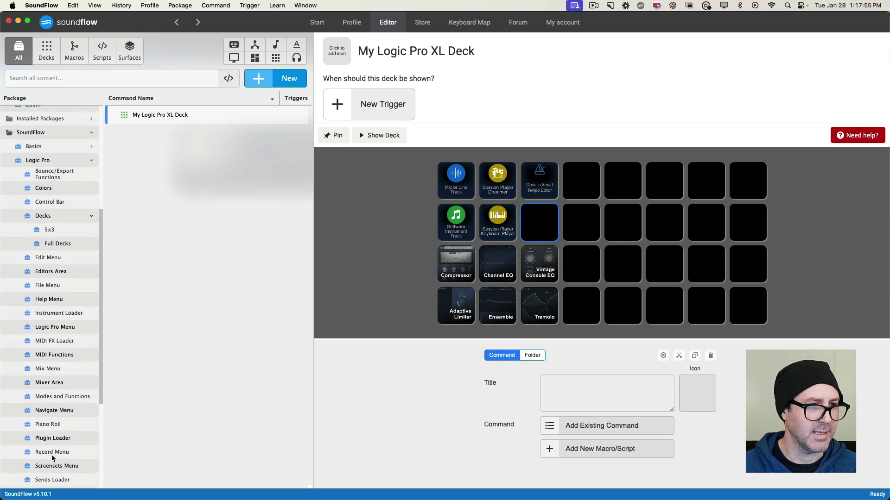
{"action": "scroll", "coordinate": [52, 458], "scroll_direction": "down", "scroll_amount": 1}
{"action": "scroll", "coordinate": [52, 458], "scroll_direction": "down", "scroll_amount": 7}
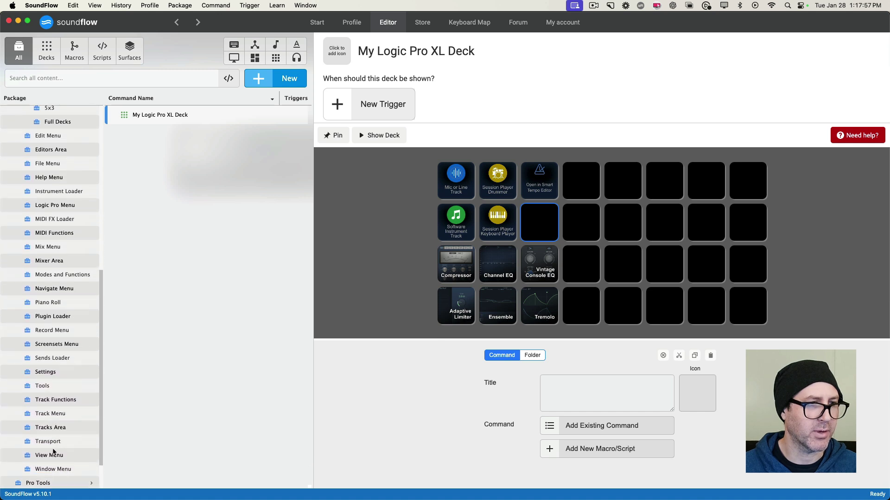
{"action": "left_click", "coordinate": [43, 365]}
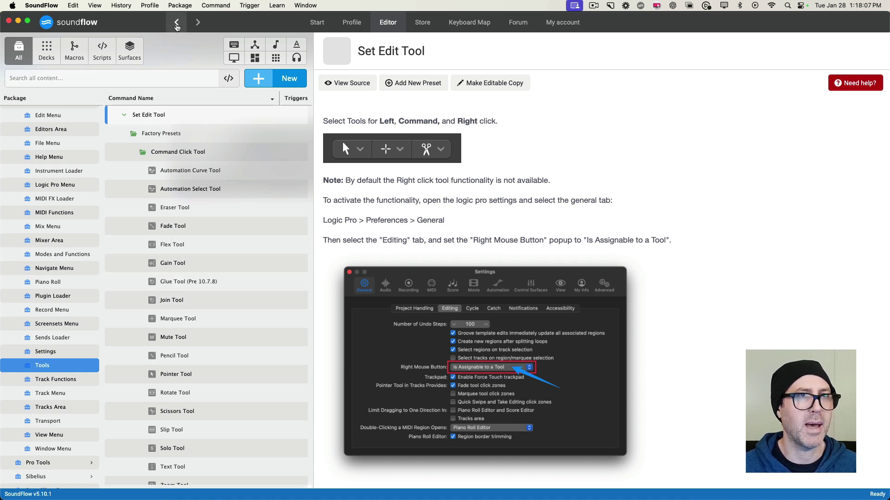
{"action": "left_click", "coordinate": [174, 23]}
{"action": "left_click", "coordinate": [174, 23]}
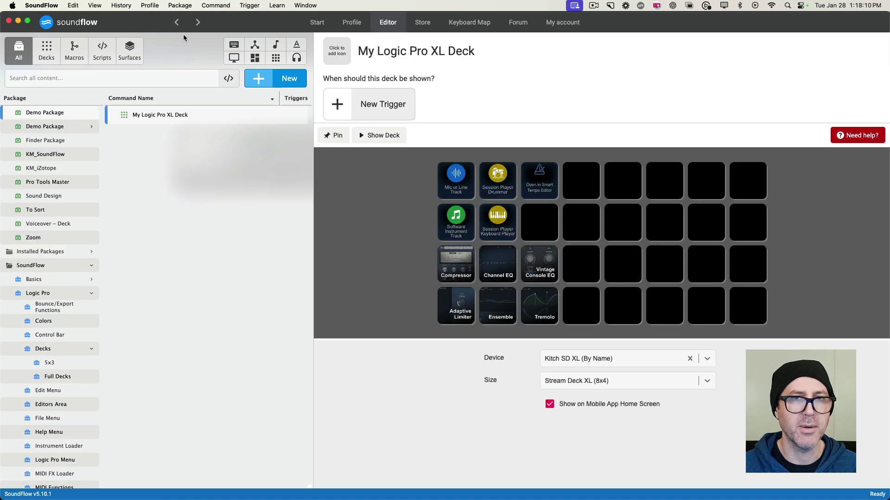
Step: Assign the first listed official Logic Pro Set Edit Tool: Join Tool command to the empty key below Open in Smart Tempo Editor
{"action": "left_click", "coordinate": [535, 228]}
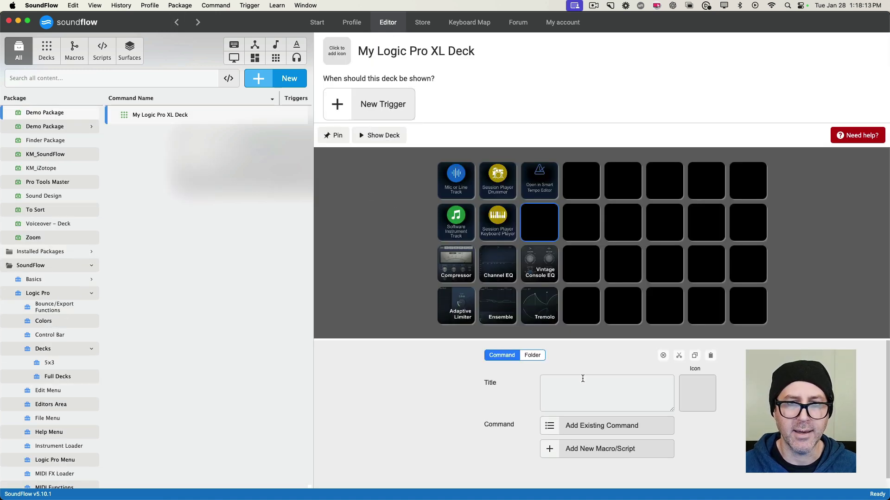
{"action": "left_click", "coordinate": [570, 432]}
{"action": "type", "text": "Join"}
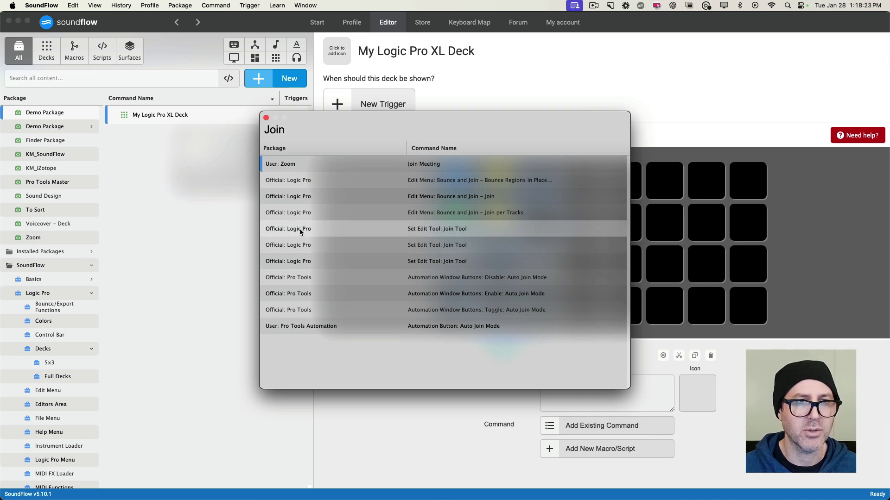
{"action": "left_click", "coordinate": [441, 231]}
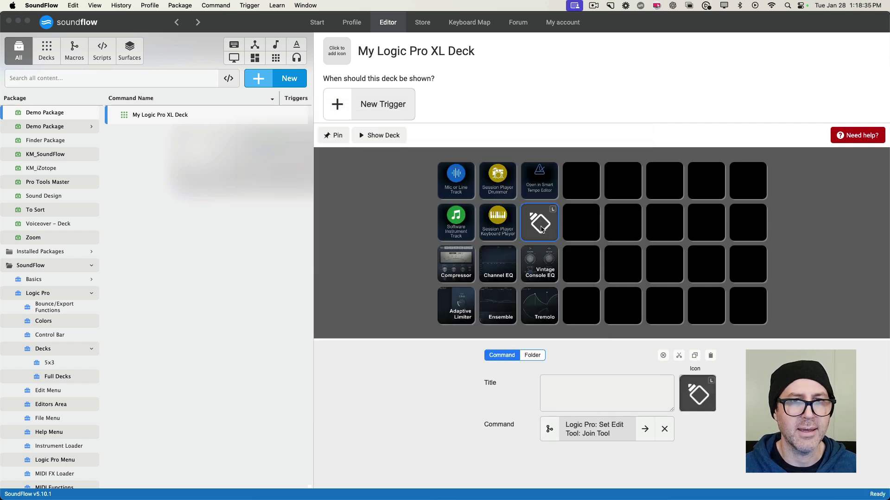
{"action": "left_click", "coordinate": [588, 427]}
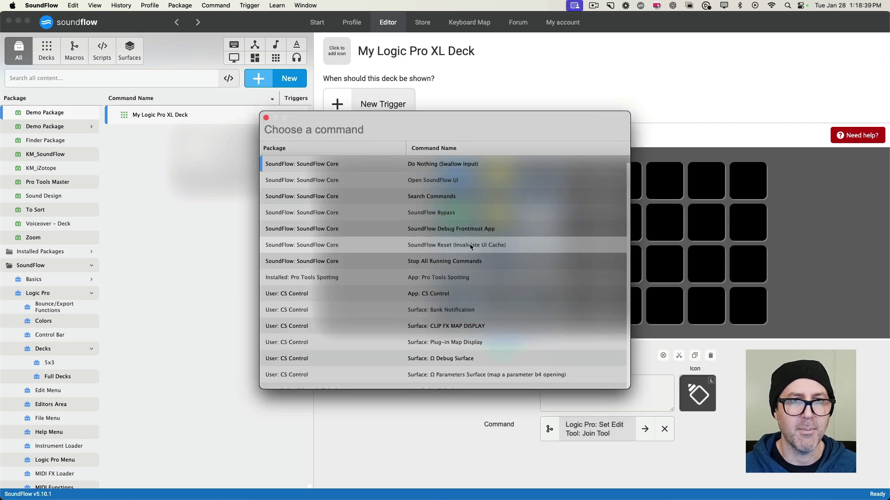
{"action": "left_click", "coordinate": [266, 118]}
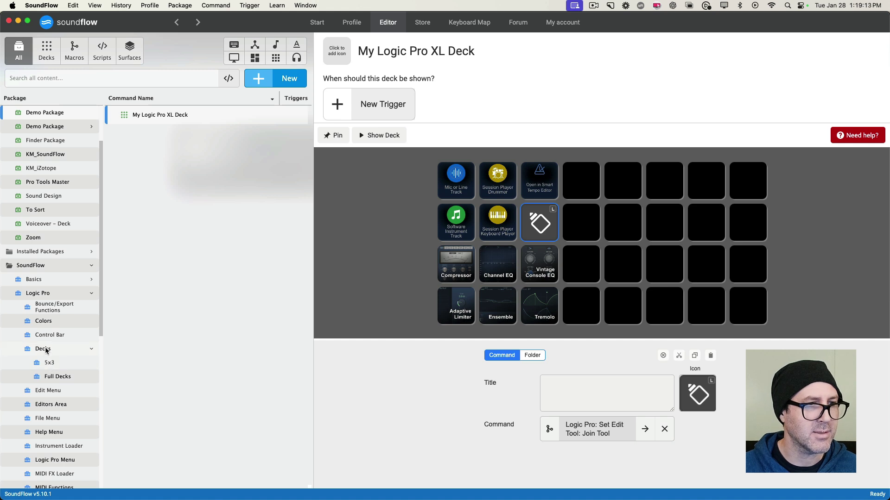
Step: View the Window Menu and Track Colors decks among Logic Pro's Full Decks, and return to My Logic Pro XL Deck
{"action": "left_click", "coordinate": [53, 378]}
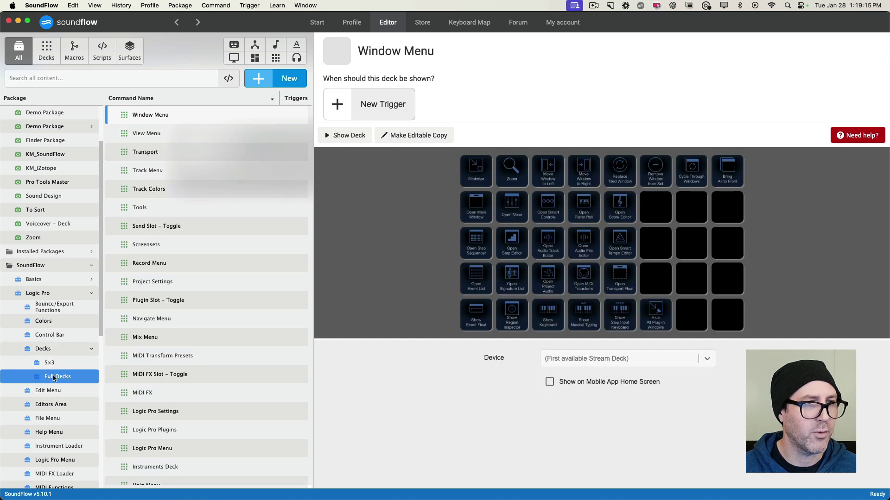
{"action": "left_click", "coordinate": [149, 191]}
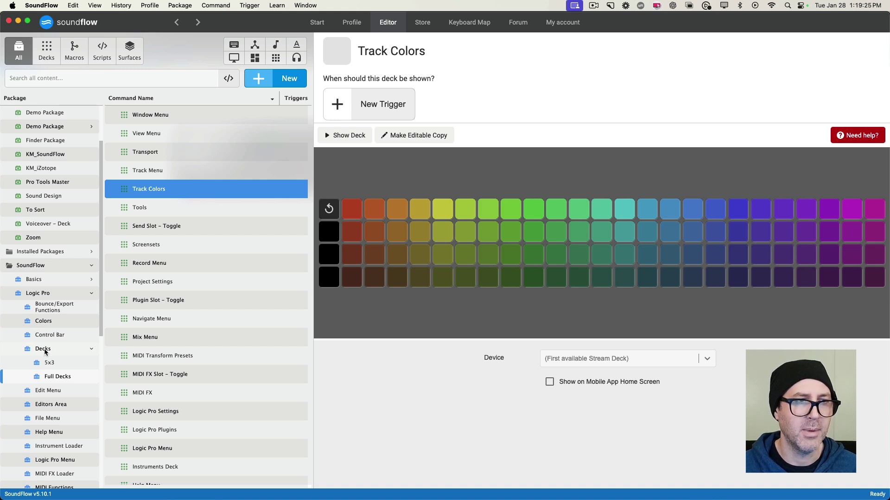
{"action": "left_click", "coordinate": [178, 23]}
{"action": "left_click", "coordinate": [178, 23]}
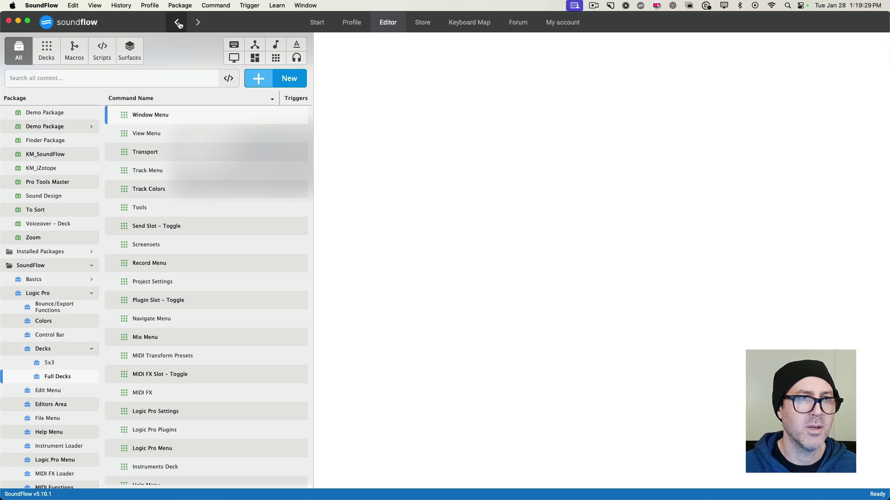
{"action": "left_click", "coordinate": [178, 24]}
{"action": "left_click", "coordinate": [182, 115]}
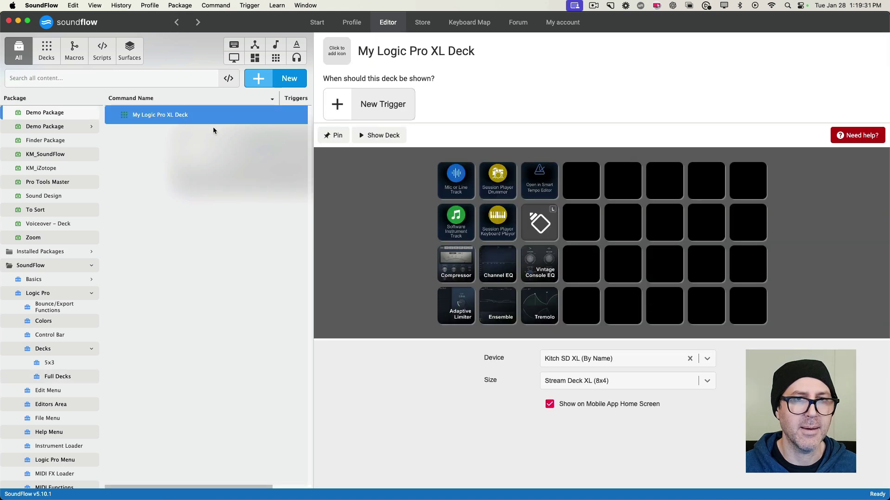
Step: Create a new deck named My Logic Pro Color Deck in the Demo Package
{"action": "left_click", "coordinate": [260, 78]}
{"action": "left_click", "coordinate": [258, 124]}
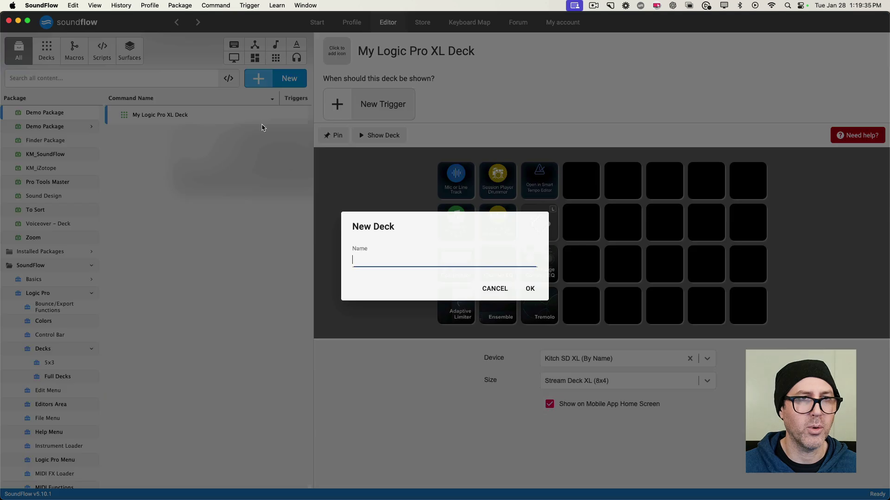
{"action": "type", "text": "M"}
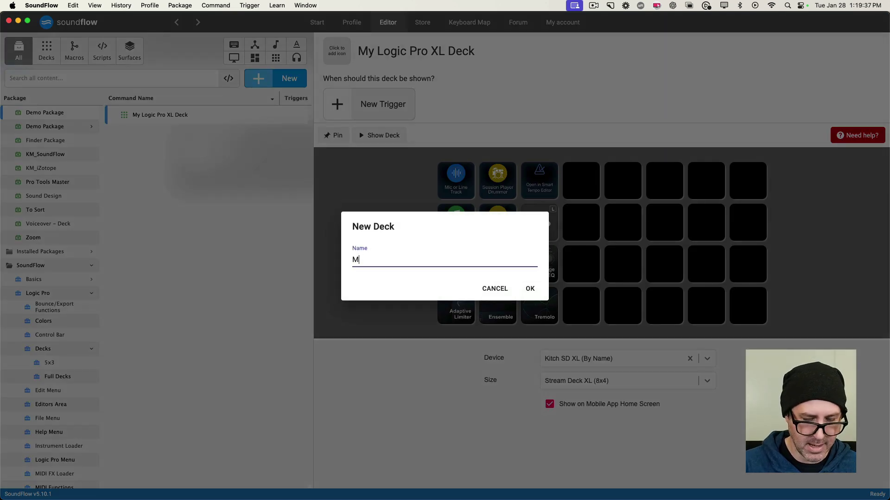
{"action": "type", "text": "y Logic Pro Color"}
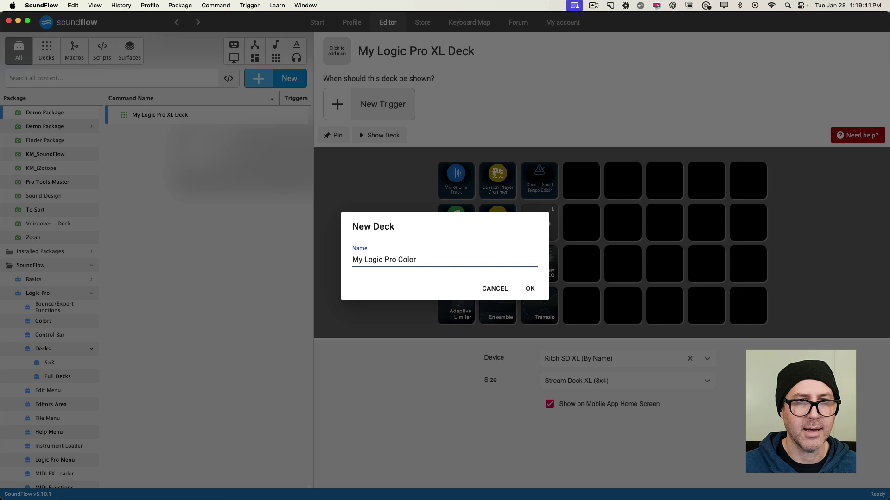
{"action": "type", "text": " DEck"}
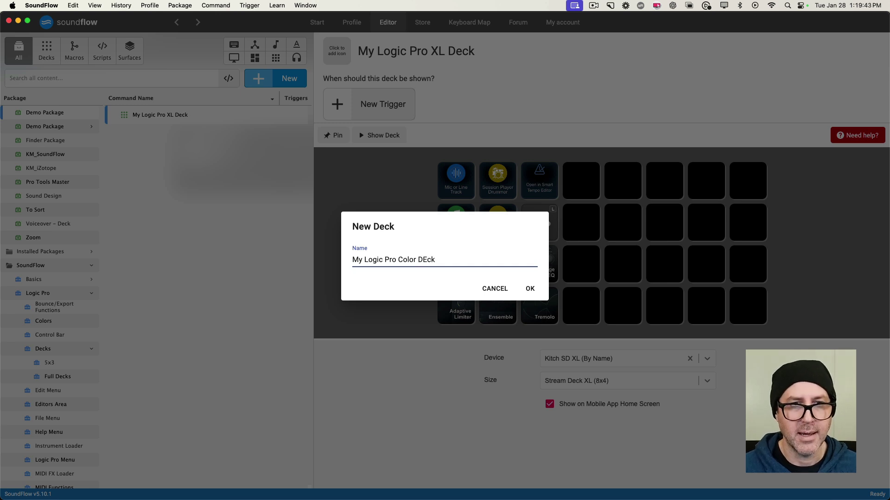
{"action": "key", "text": "BackSpace"}
{"action": "key", "text": "BackSpace"}
{"action": "key", "text": "BackSpace"}
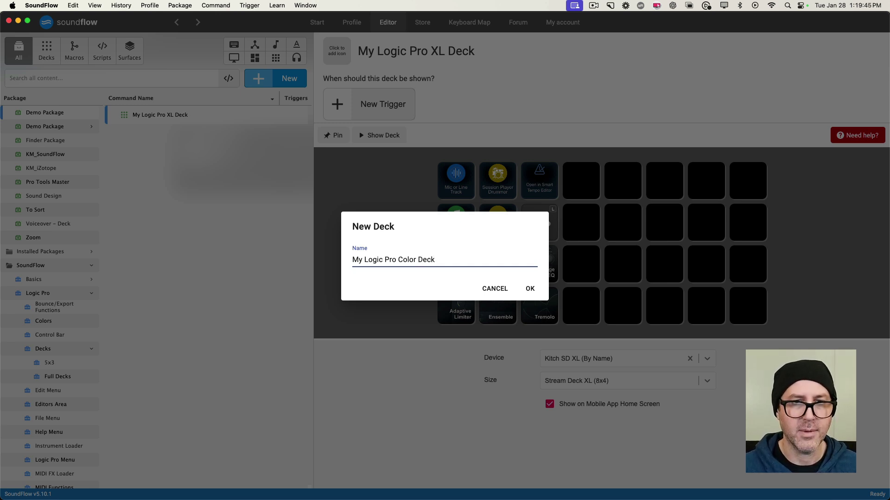
{"action": "key", "text": "Return"}
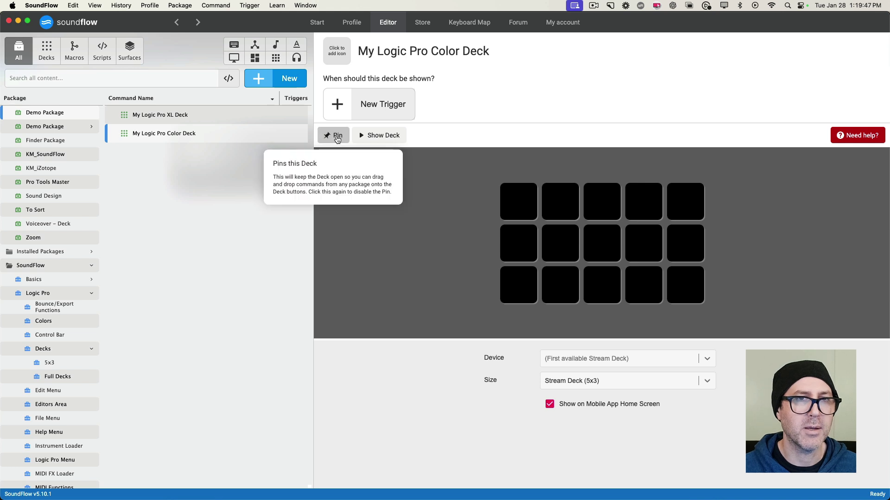
Step: Pin My Logic Pro Color Deck, set its size to Stream Deck XL (8x4), and assign the SD XL device identified by name
{"action": "left_click", "coordinate": [336, 135]}
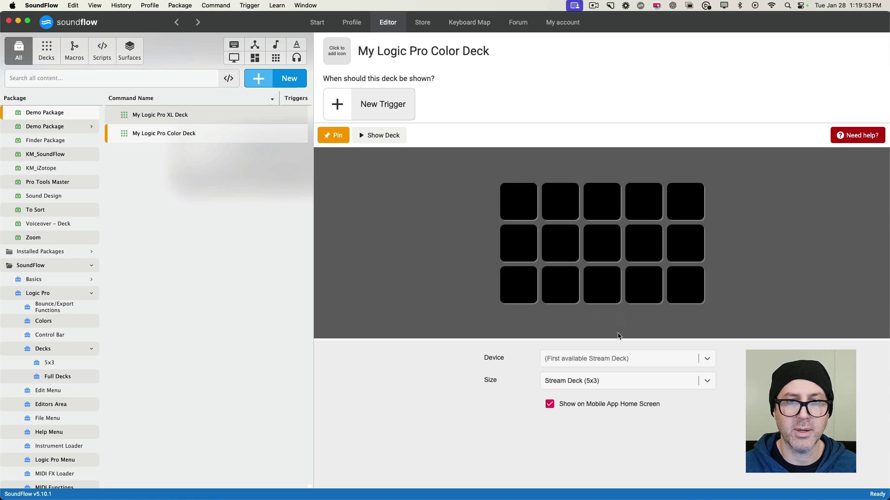
{"action": "left_click", "coordinate": [591, 386]}
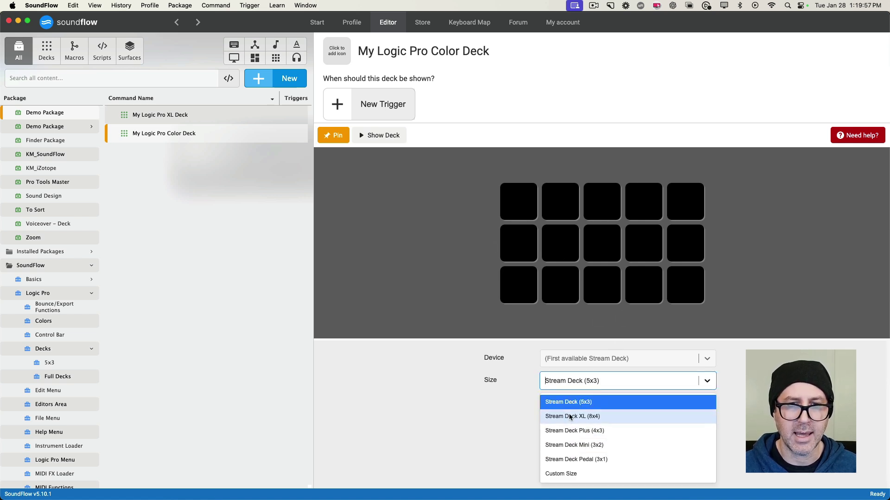
{"action": "left_click", "coordinate": [584, 420]}
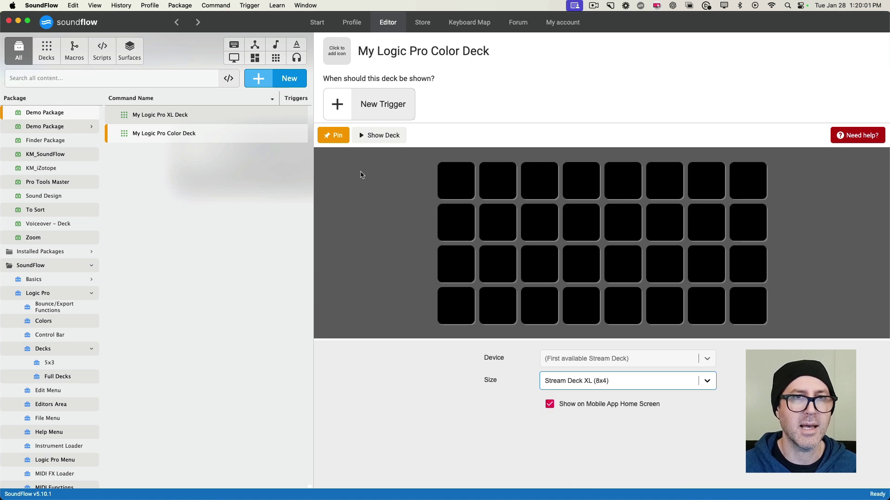
{"action": "left_click", "coordinate": [333, 136]}
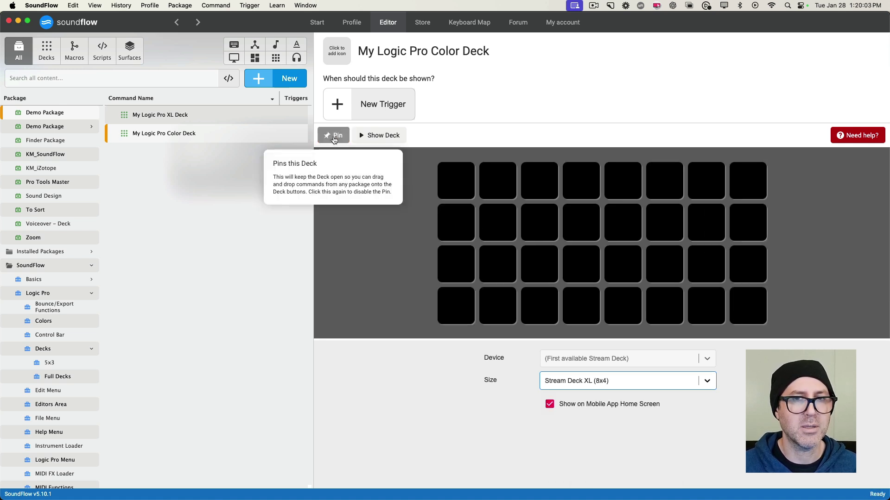
{"action": "left_click", "coordinate": [620, 358]}
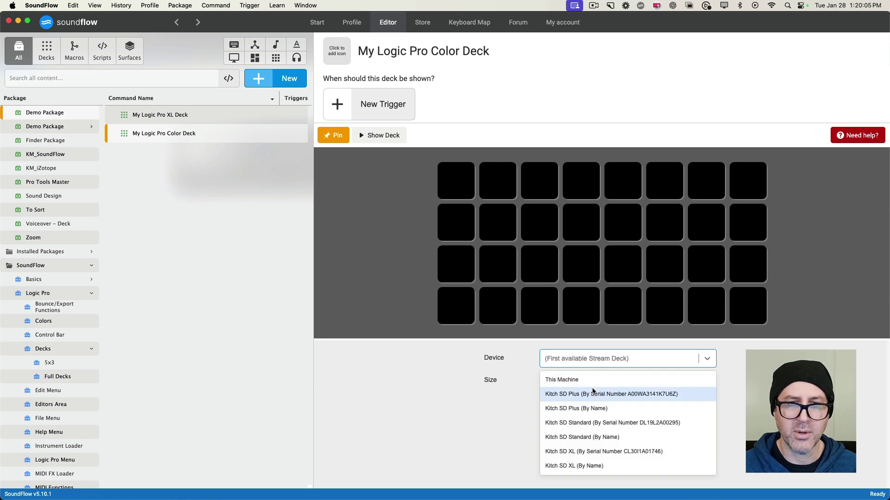
{"action": "left_click", "coordinate": [597, 466]}
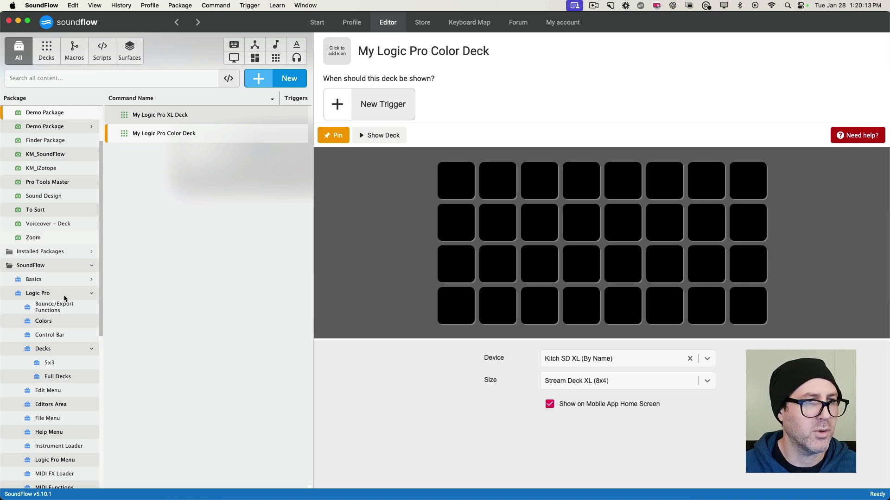
Step: Unpin the color deck and add the Navigate to Previous Deck command from Logic Pro's Decks category to My Logic Pro Color Deck
{"action": "left_click", "coordinate": [42, 295]}
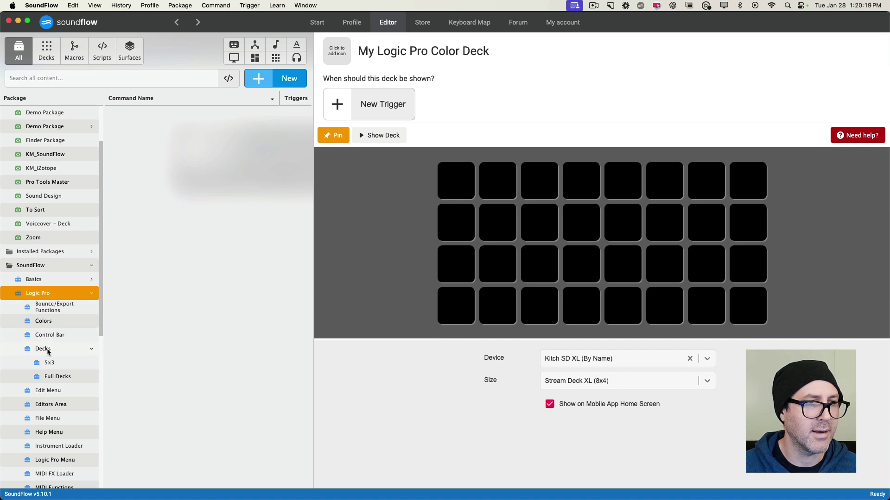
{"action": "left_click", "coordinate": [338, 139]}
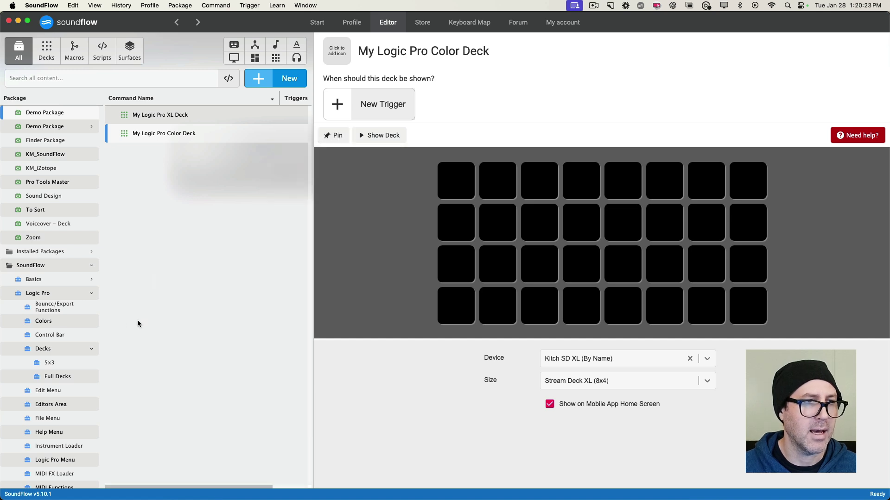
{"action": "left_click", "coordinate": [43, 349]}
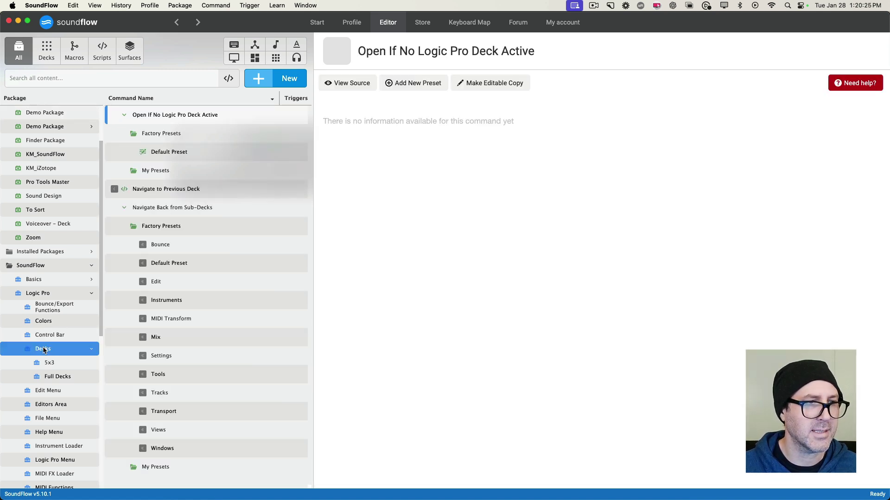
{"action": "left_click", "coordinate": [163, 188]}
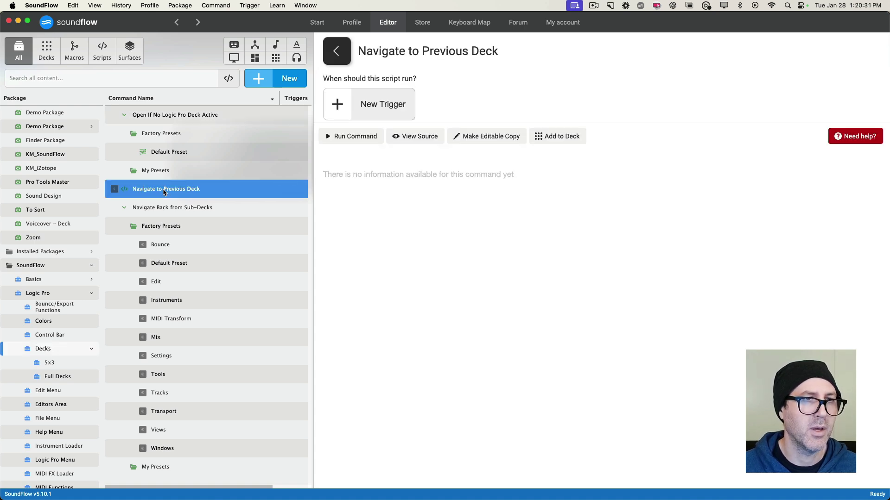
{"action": "left_click", "coordinate": [556, 137]}
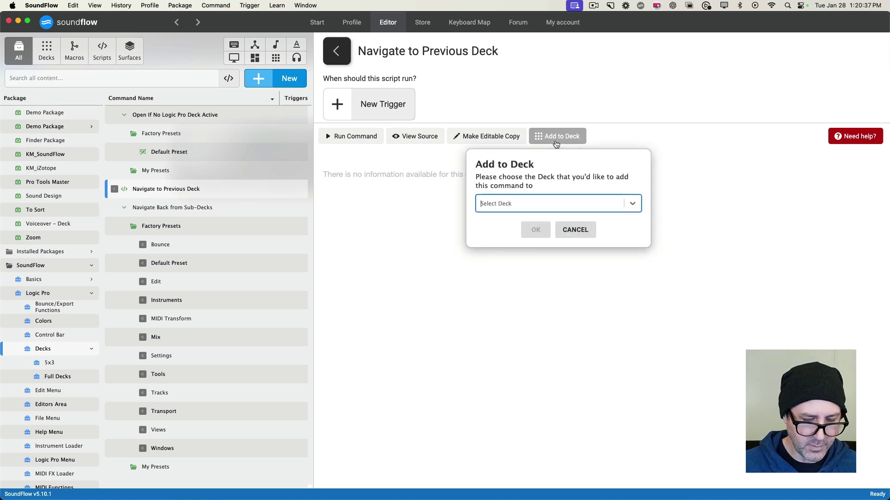
{"action": "type", "text": "My Logi"}
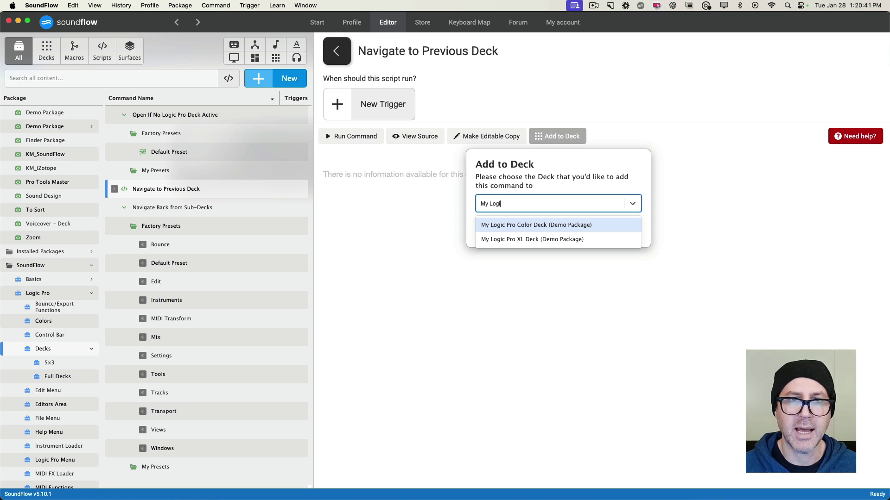
{"action": "key", "text": "Return"}
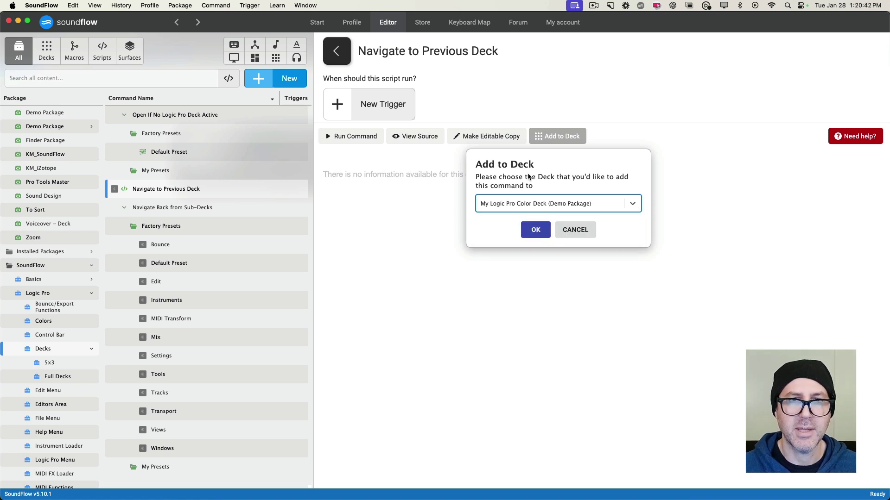
{"action": "left_click", "coordinate": [535, 230]}
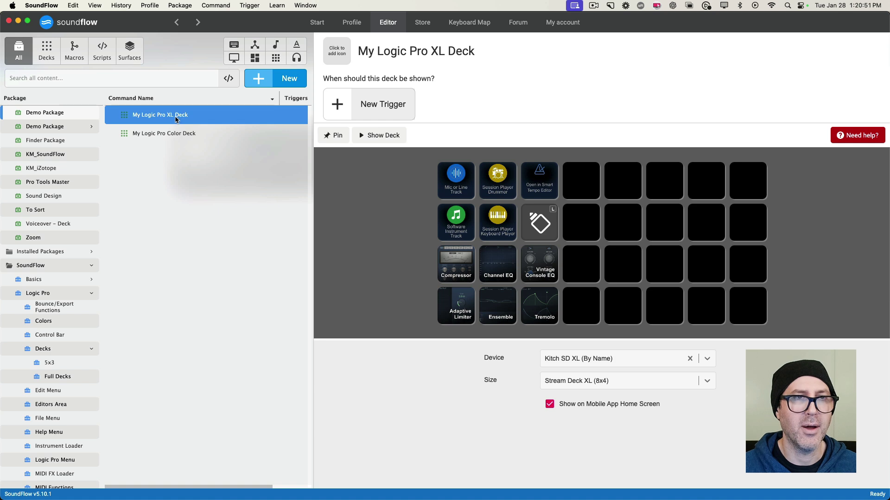
Step: Assign My Logic Pro Color Deck to the empty key beside Open in Smart Tempo Editor on My Logic Pro XL Deck
{"action": "left_click", "coordinate": [167, 135]}
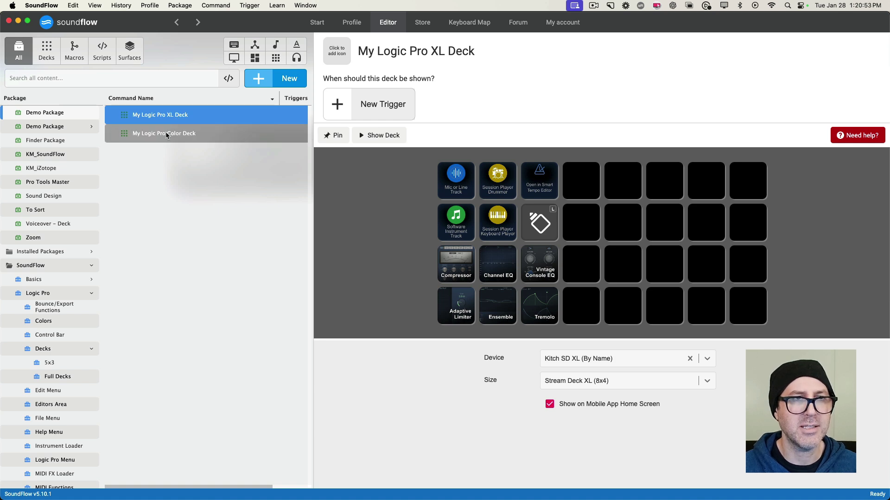
{"action": "left_click_drag", "start_coordinate": [166, 135], "coordinate": [579, 186]}
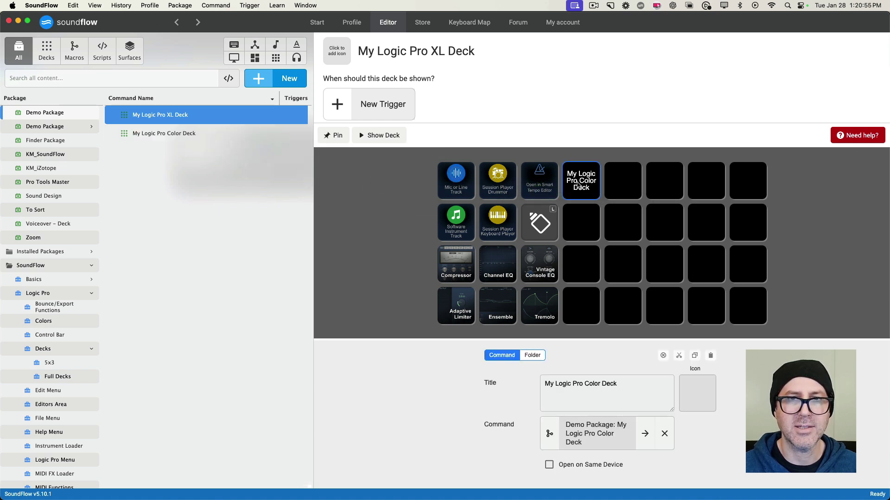
Step: Pin My Logic Pro Color Deck and fill its second row's first four keys with Clip Color Row 1 presets, Columns 01, 05, 09 and 12
{"action": "left_click", "coordinate": [175, 134]}
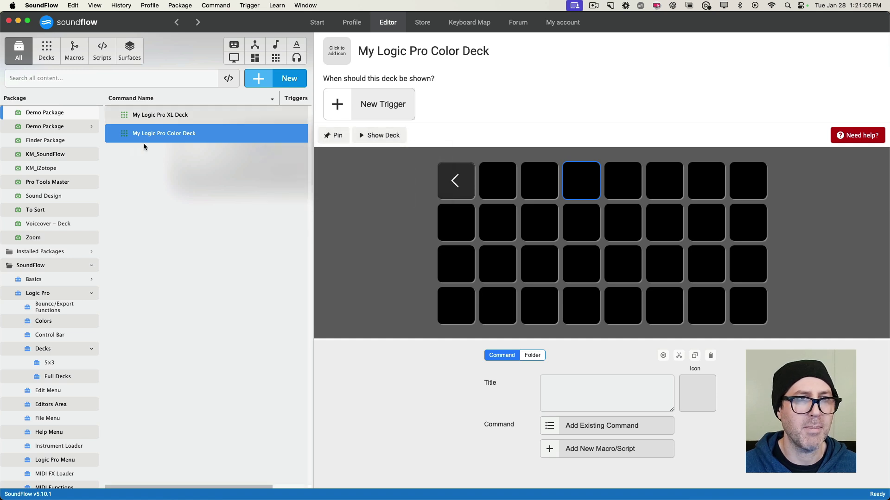
{"action": "left_click", "coordinate": [333, 134]}
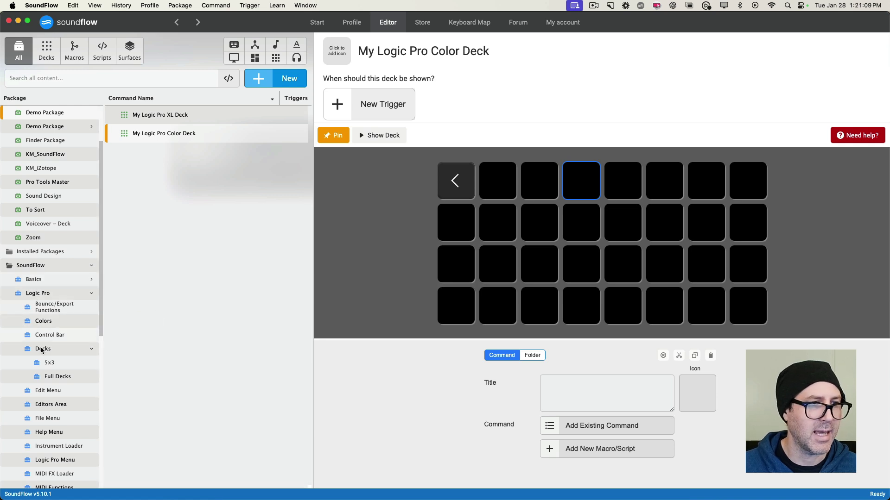
{"action": "left_click", "coordinate": [41, 322]}
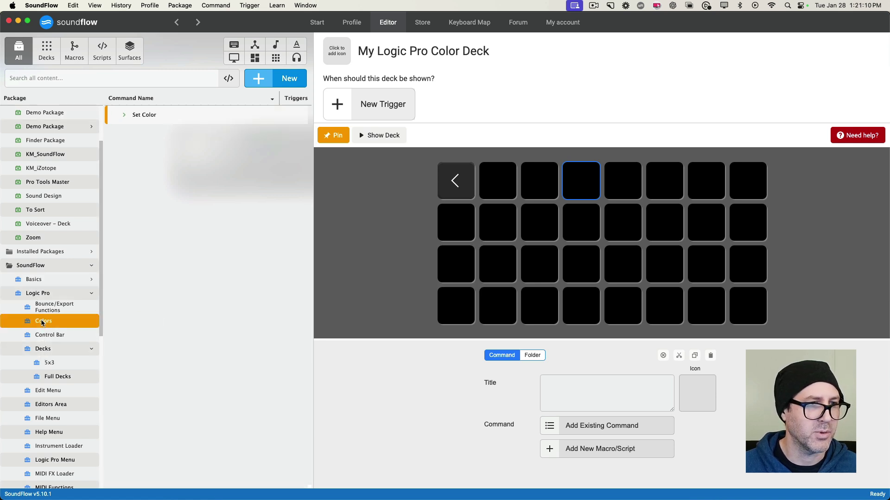
{"action": "left_click", "coordinate": [124, 114]}
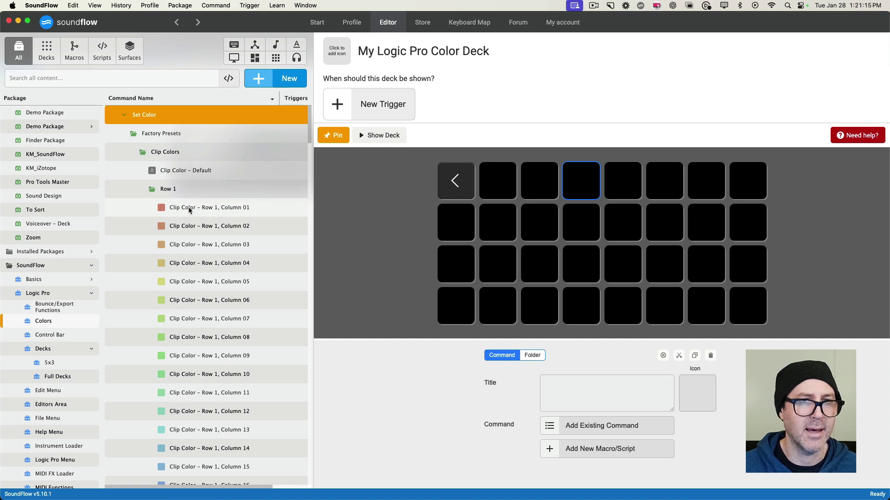
{"action": "left_click_drag", "start_coordinate": [189, 210], "coordinate": [456, 223]}
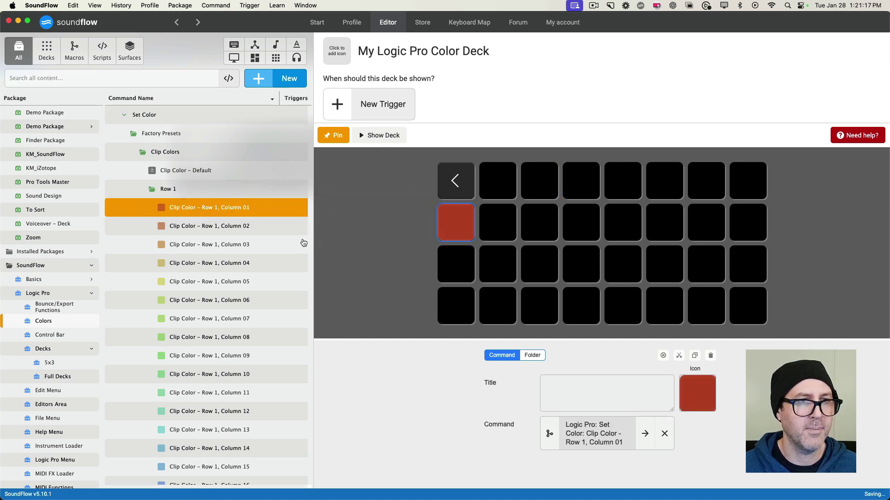
{"action": "left_click_drag", "start_coordinate": [189, 281], "coordinate": [498, 224]}
{"action": "left_click_drag", "start_coordinate": [216, 356], "coordinate": [541, 229]}
{"action": "left_click_drag", "start_coordinate": [204, 411], "coordinate": [571, 230]}
Step: Collapse the Row 1 to Row 4 folders under Set Color's Clip Colors to reach the Track Colors presets
{"action": "scroll", "coordinate": [216, 340], "scroll_direction": "down", "scroll_amount": 1}
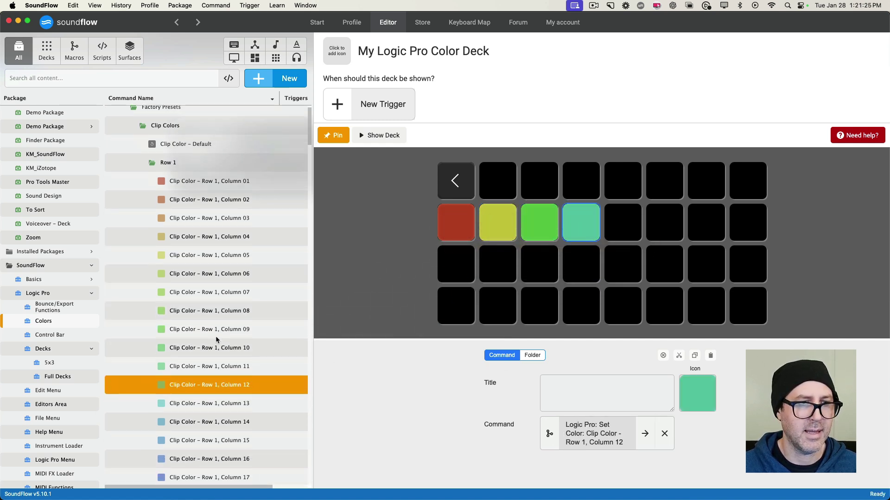
{"action": "scroll", "coordinate": [216, 340], "scroll_direction": "down", "scroll_amount": 5}
{"action": "scroll", "coordinate": [209, 338], "scroll_direction": "up", "scroll_amount": 6}
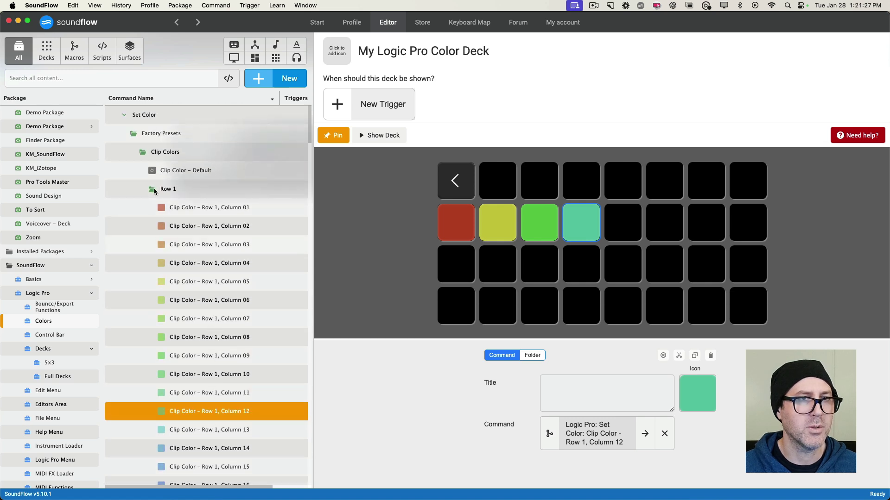
{"action": "left_click", "coordinate": [155, 191]}
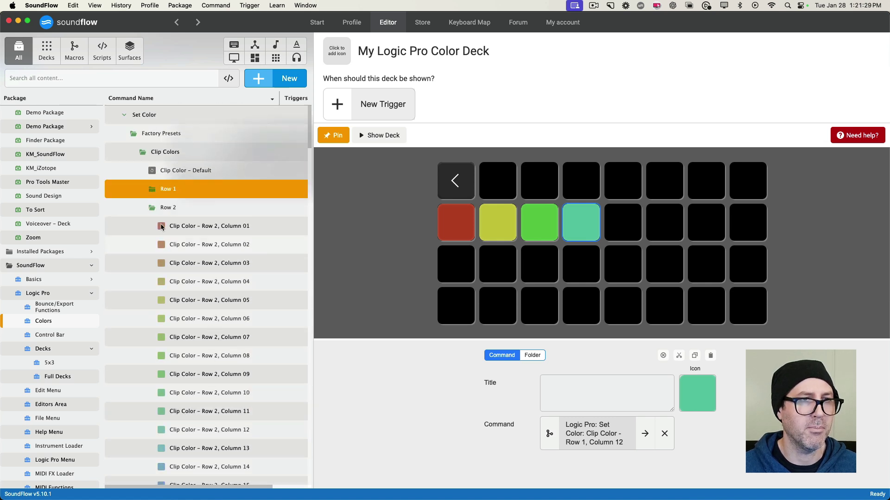
{"action": "left_click", "coordinate": [154, 209]}
{"action": "left_click", "coordinate": [154, 226]}
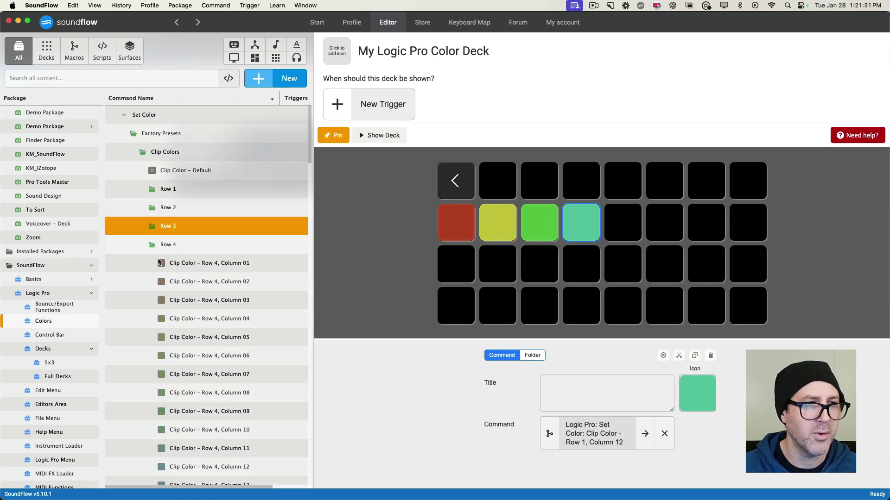
{"action": "left_click", "coordinate": [153, 245]}
{"action": "scroll", "coordinate": [160, 283], "scroll_direction": "down", "scroll_amount": 1}
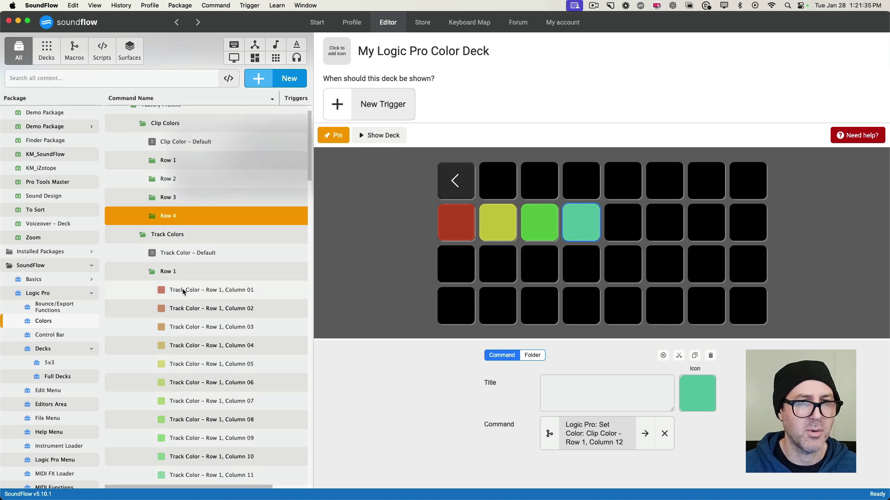
Step: Fill the color deck's third row's first four keys with Track Color Row 1 presets, Columns 01, 05, 09 and 13
{"action": "left_click_drag", "start_coordinate": [183, 291], "coordinate": [453, 270]}
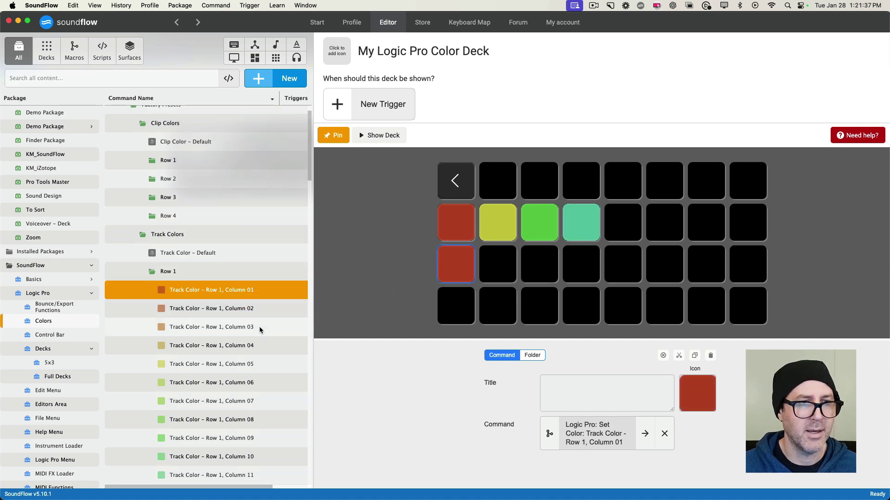
{"action": "left_click_drag", "start_coordinate": [180, 365], "coordinate": [492, 265]}
{"action": "scroll", "coordinate": [176, 435], "scroll_direction": "down", "scroll_amount": 2}
{"action": "left_click_drag", "start_coordinate": [194, 415], "coordinate": [538, 265]}
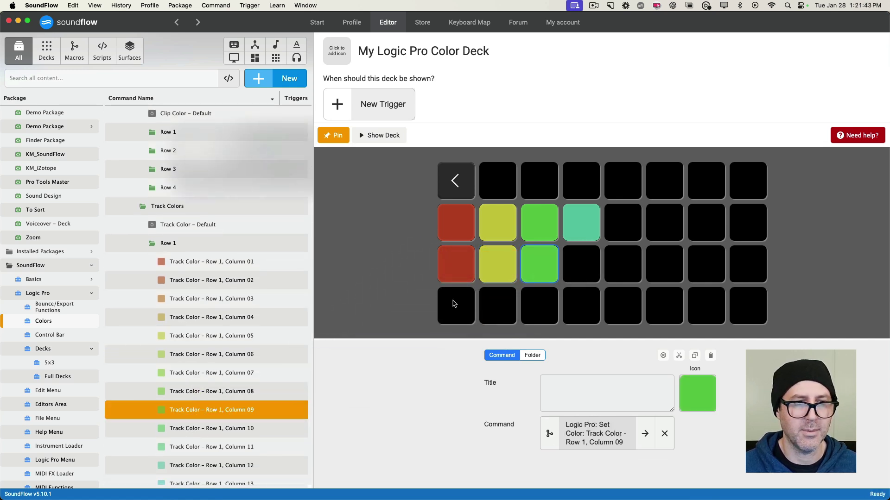
{"action": "scroll", "coordinate": [211, 450], "scroll_direction": "down", "scroll_amount": 2}
{"action": "left_click", "coordinate": [208, 449]}
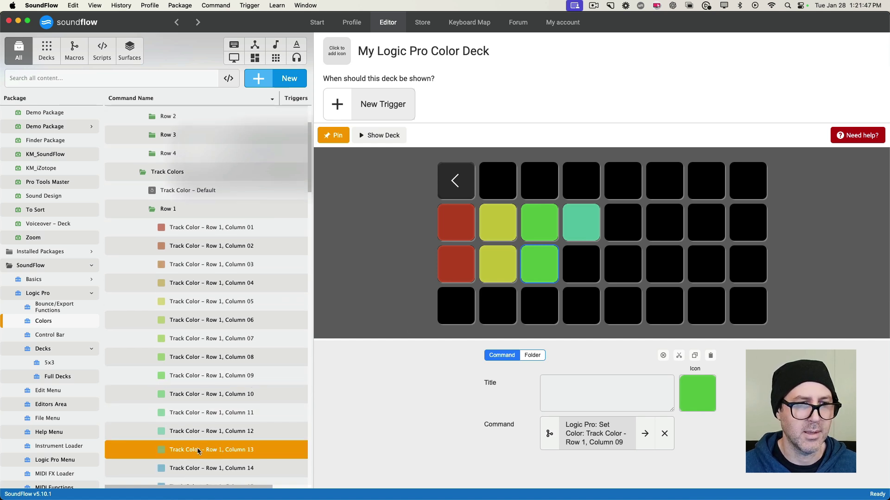
{"action": "left_click_drag", "start_coordinate": [198, 451], "coordinate": [578, 270]}
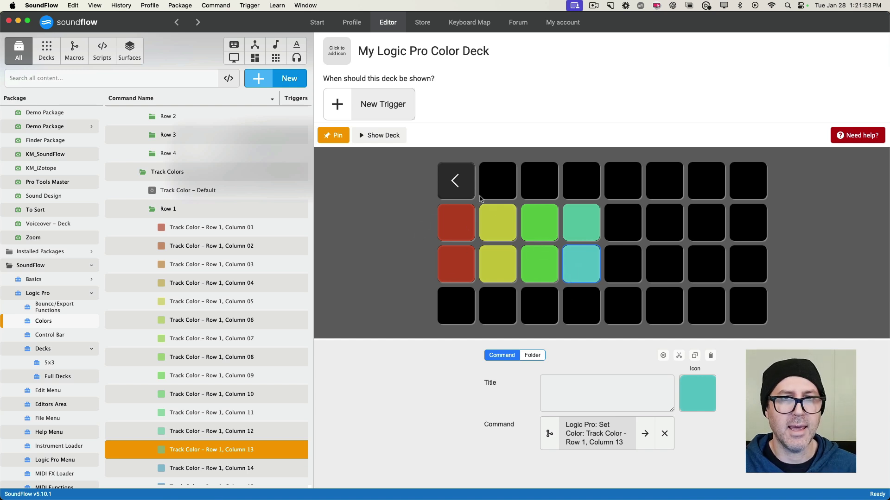
Step: Unpin the color deck, open My Logic Pro XL Deck, and show it on the Stream Deck
{"action": "scroll", "coordinate": [251, 227], "scroll_direction": "up", "scroll_amount": 1}
{"action": "scroll", "coordinate": [250, 227], "scroll_direction": "up", "scroll_amount": 4}
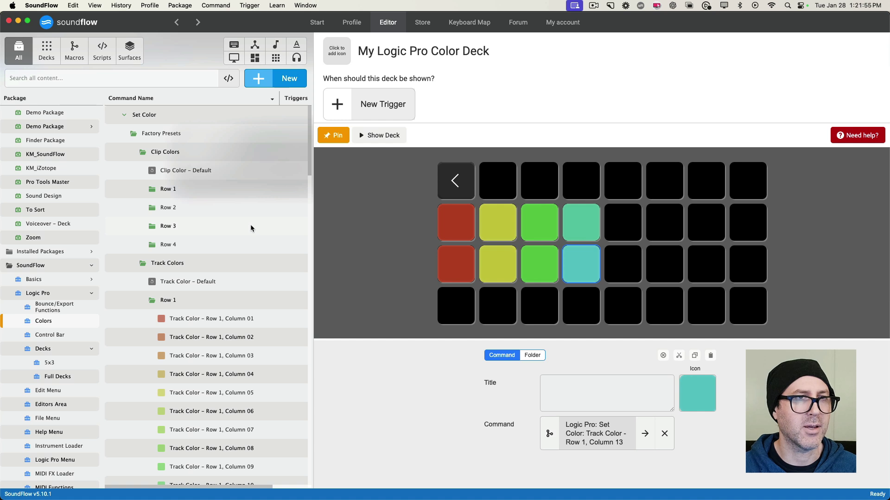
{"action": "left_click", "coordinate": [339, 136]}
{"action": "left_click", "coordinate": [163, 116]}
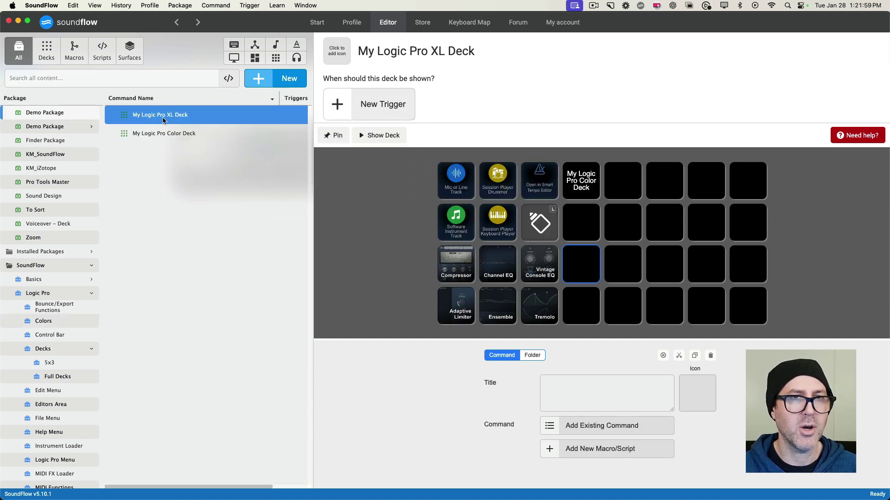
{"action": "left_click", "coordinate": [386, 138]}
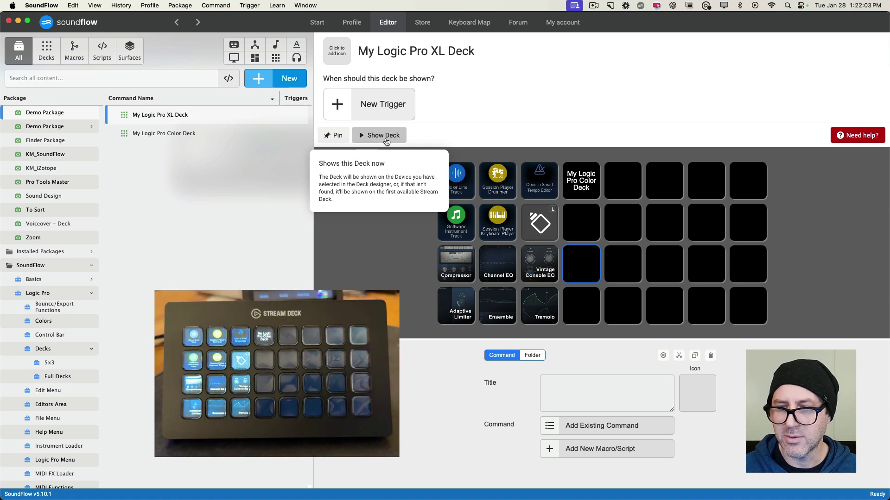